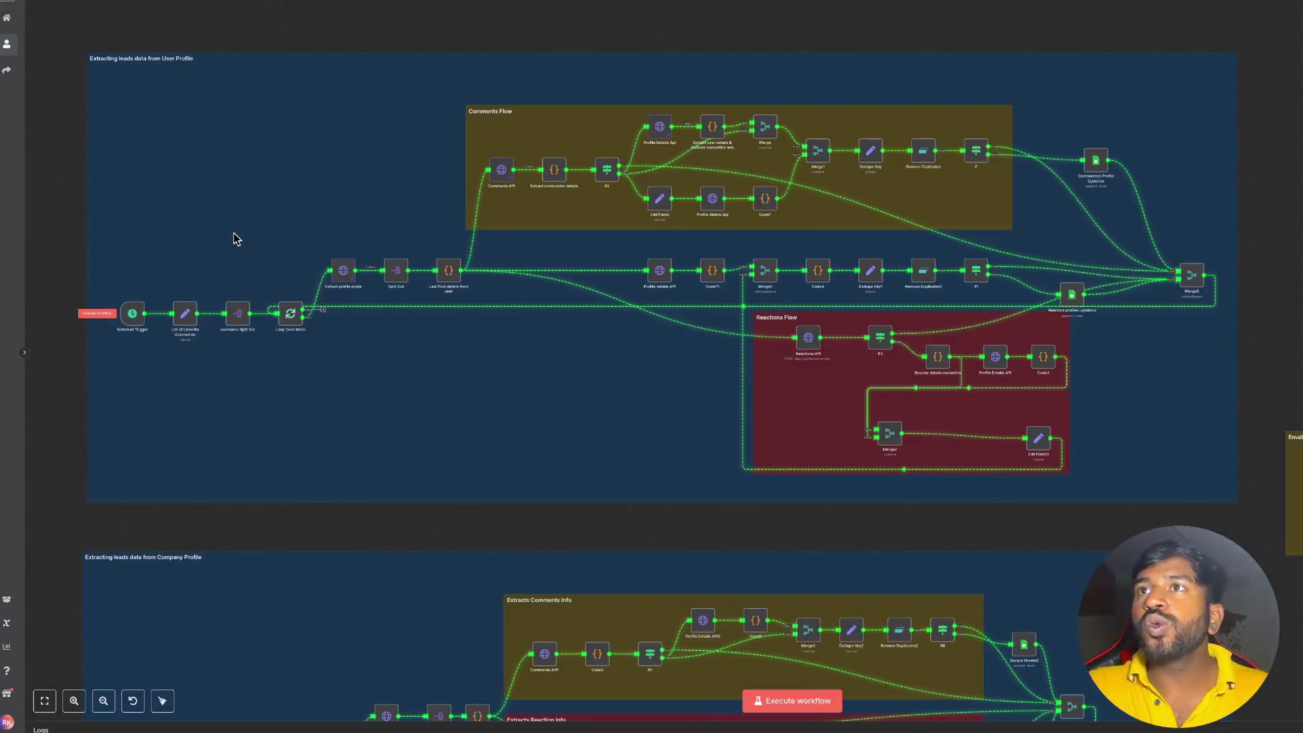
# Review the username array in the List of LinkedIn Usernames node of the user profile flow, leaving it unchanged
pyautogui.scroll(-1, 233, 233)
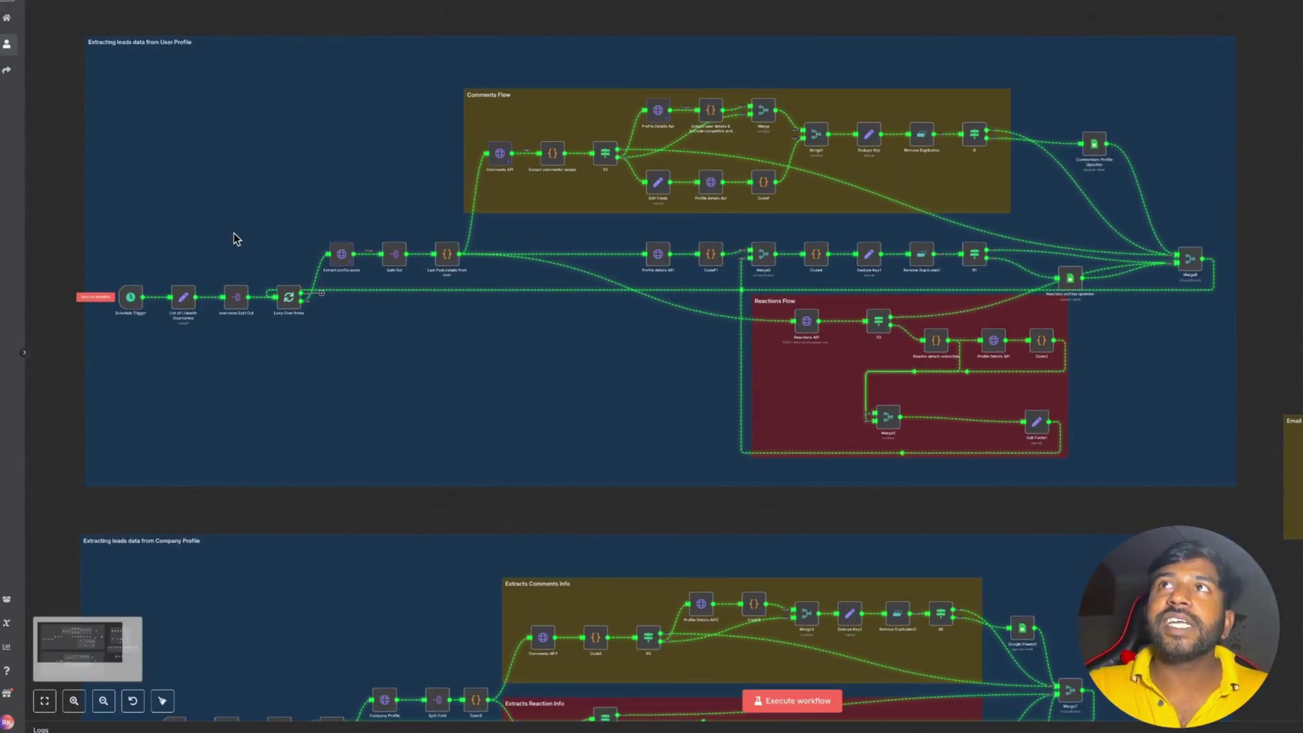
pyautogui.scroll(-5, 234, 234)
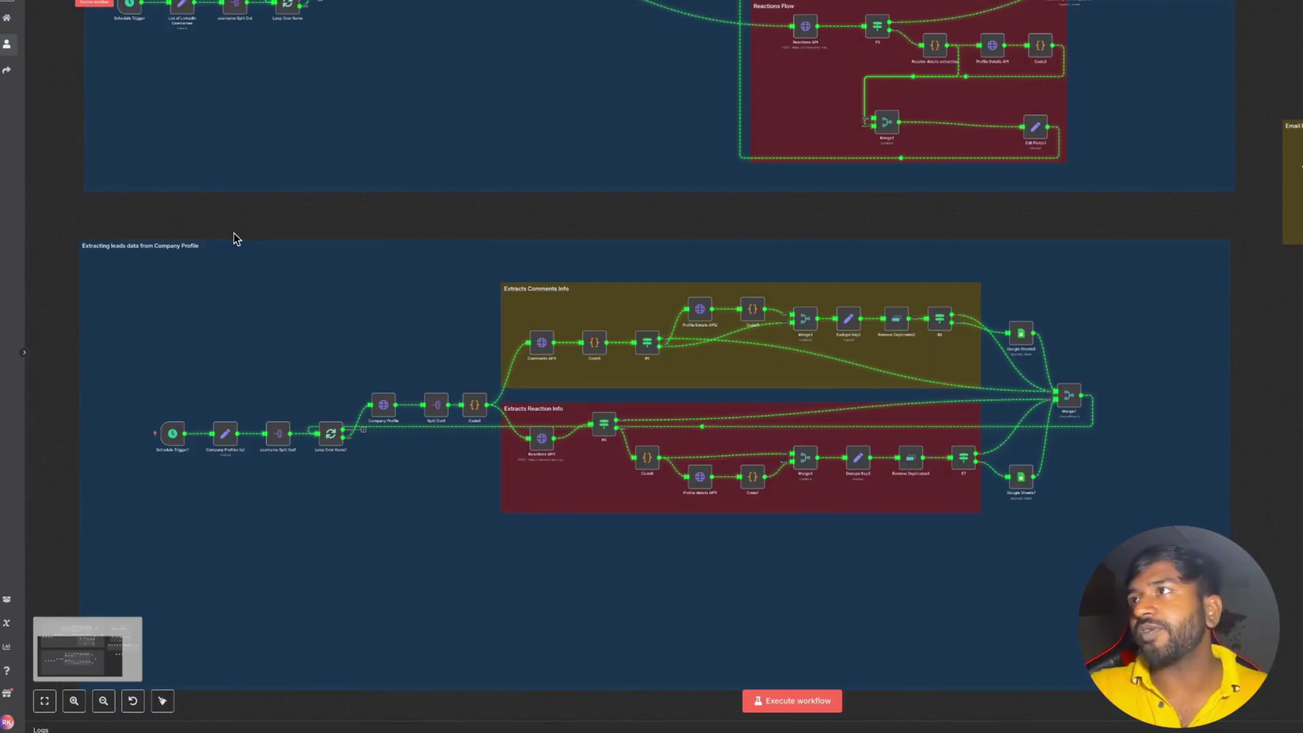
pyautogui.scroll(3, 233, 234)
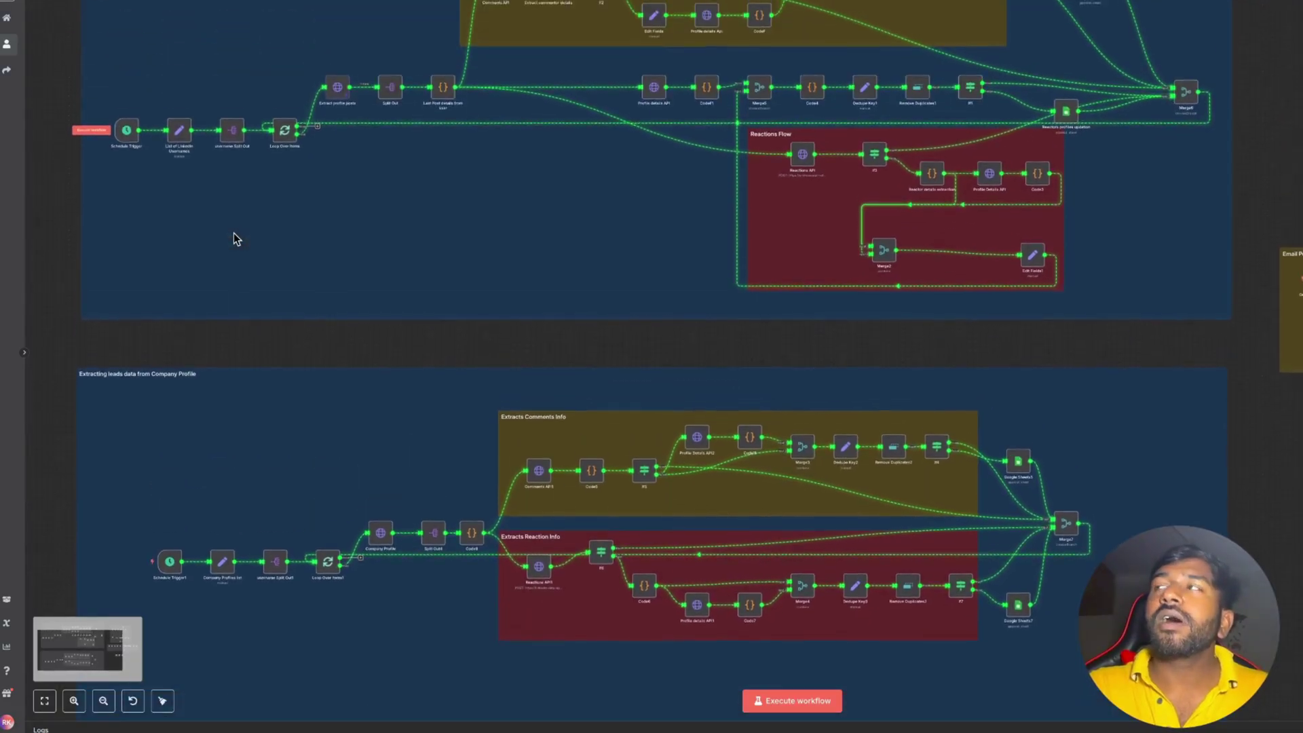
pyautogui.scroll(2, 234, 238)
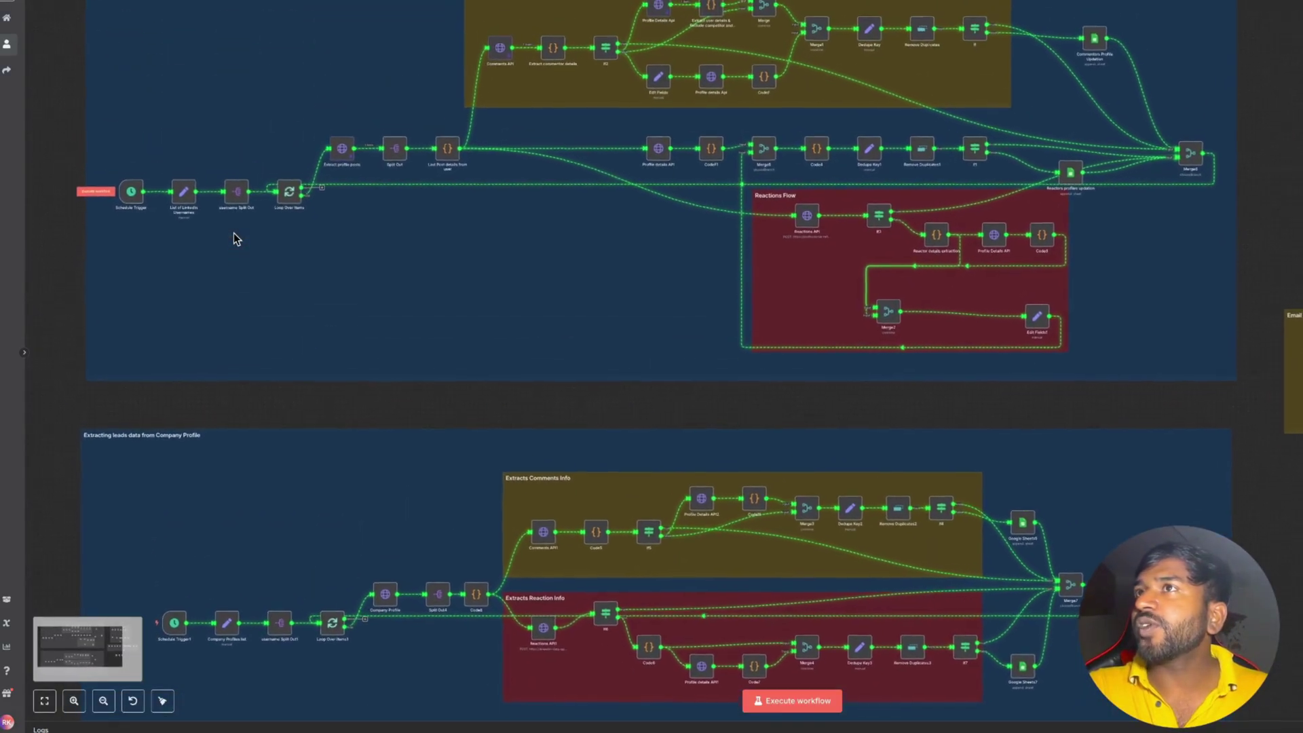
pyautogui.scroll(2, 233, 237)
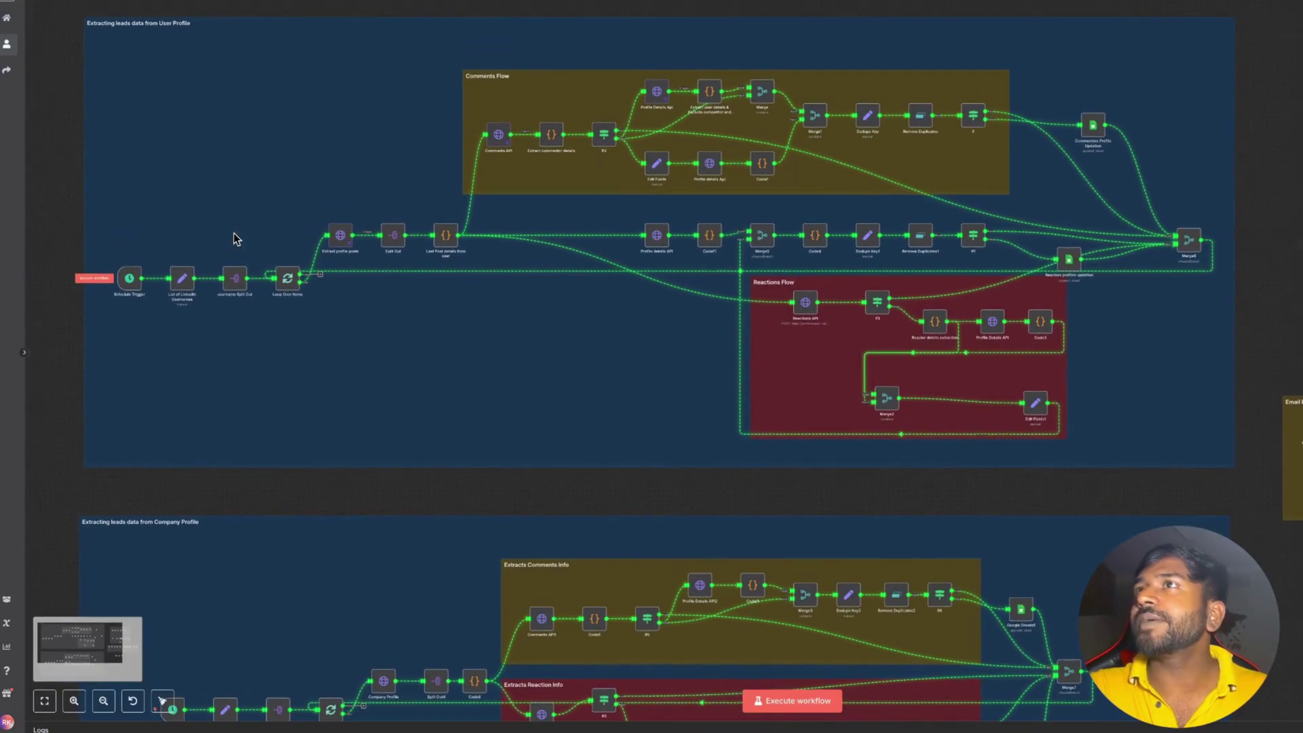
pyautogui.doubleClick(182, 279)
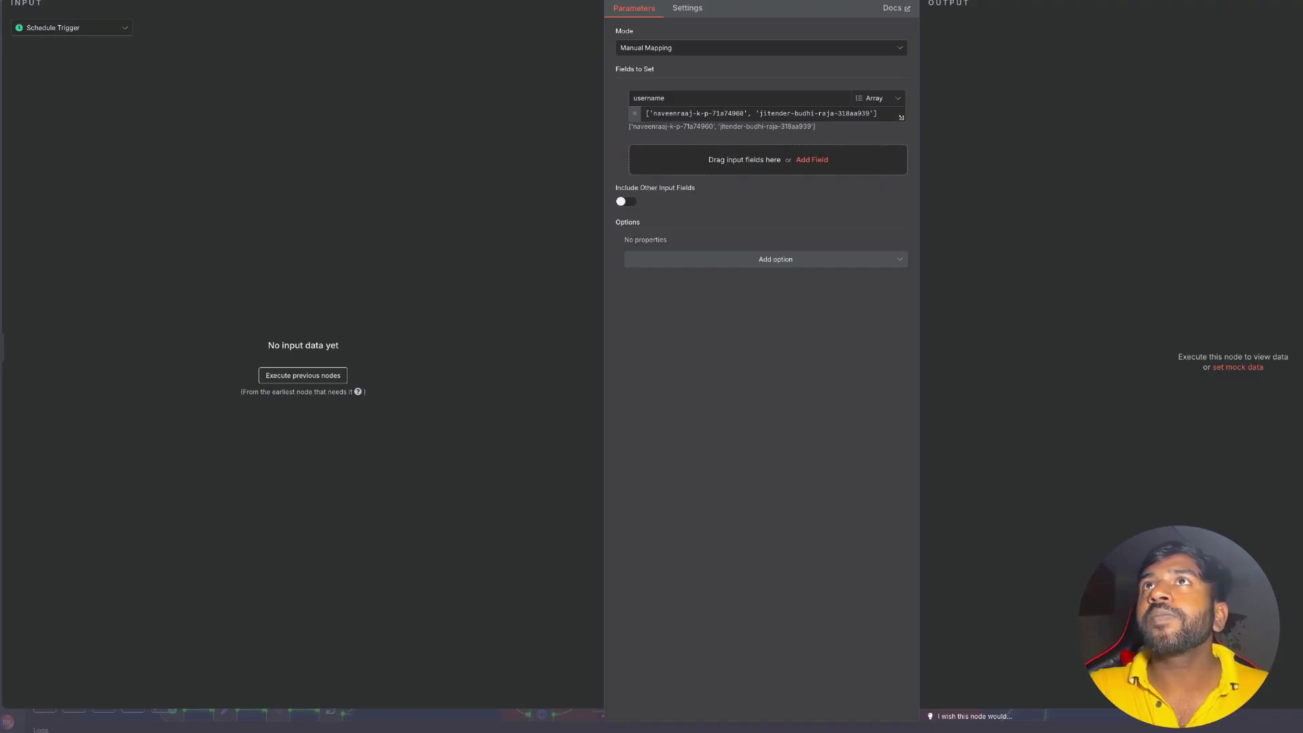
pyautogui.press('Escape')
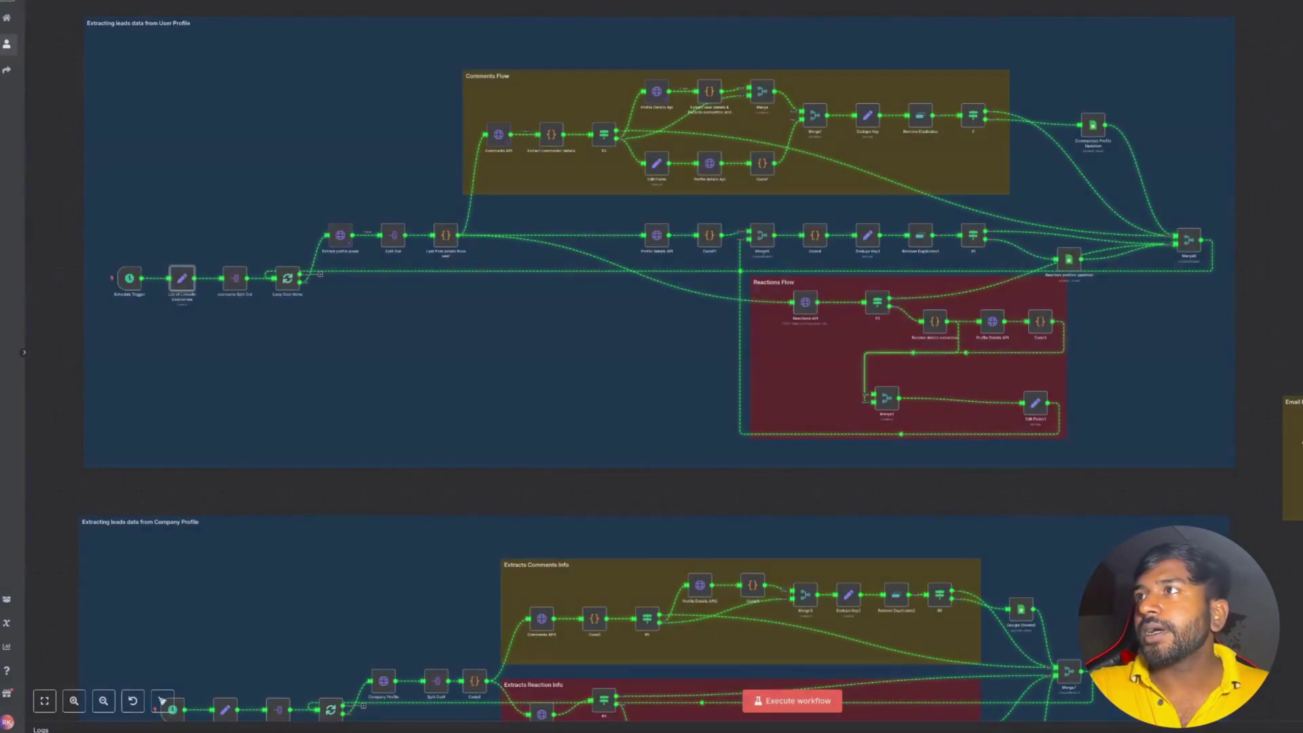
# Review the username array in the company profiles list node of the company profile flow, leaving it unchanged
pyautogui.scroll(-5, 355, 349)
pyautogui.scroll(-2, 356, 349)
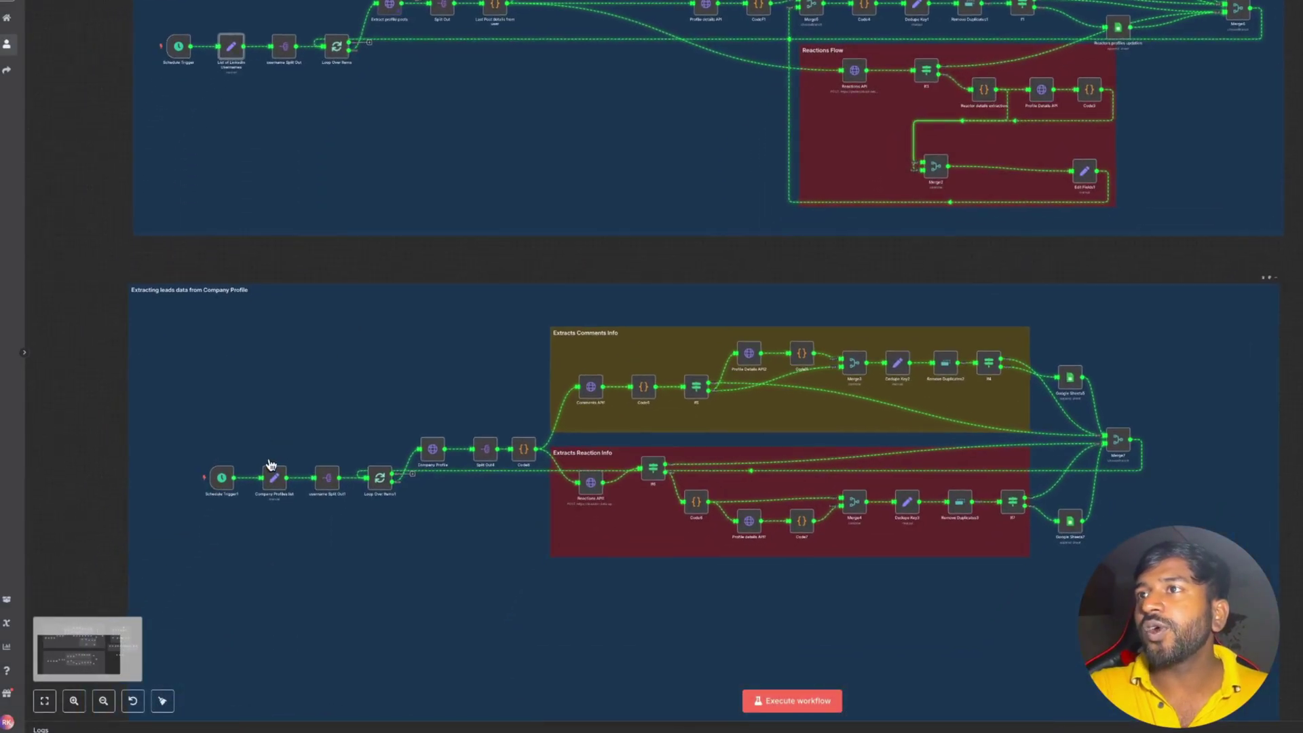
pyautogui.doubleClick(271, 471)
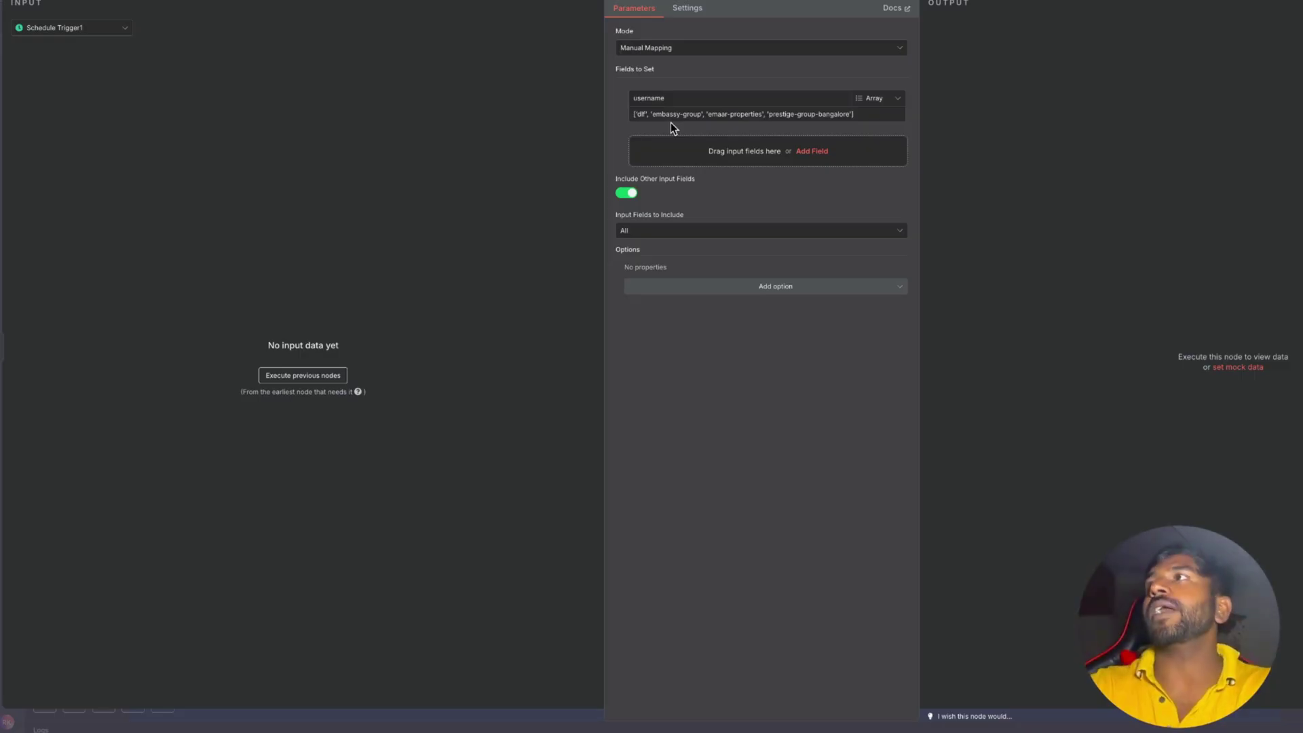
pyautogui.click(39, 1)
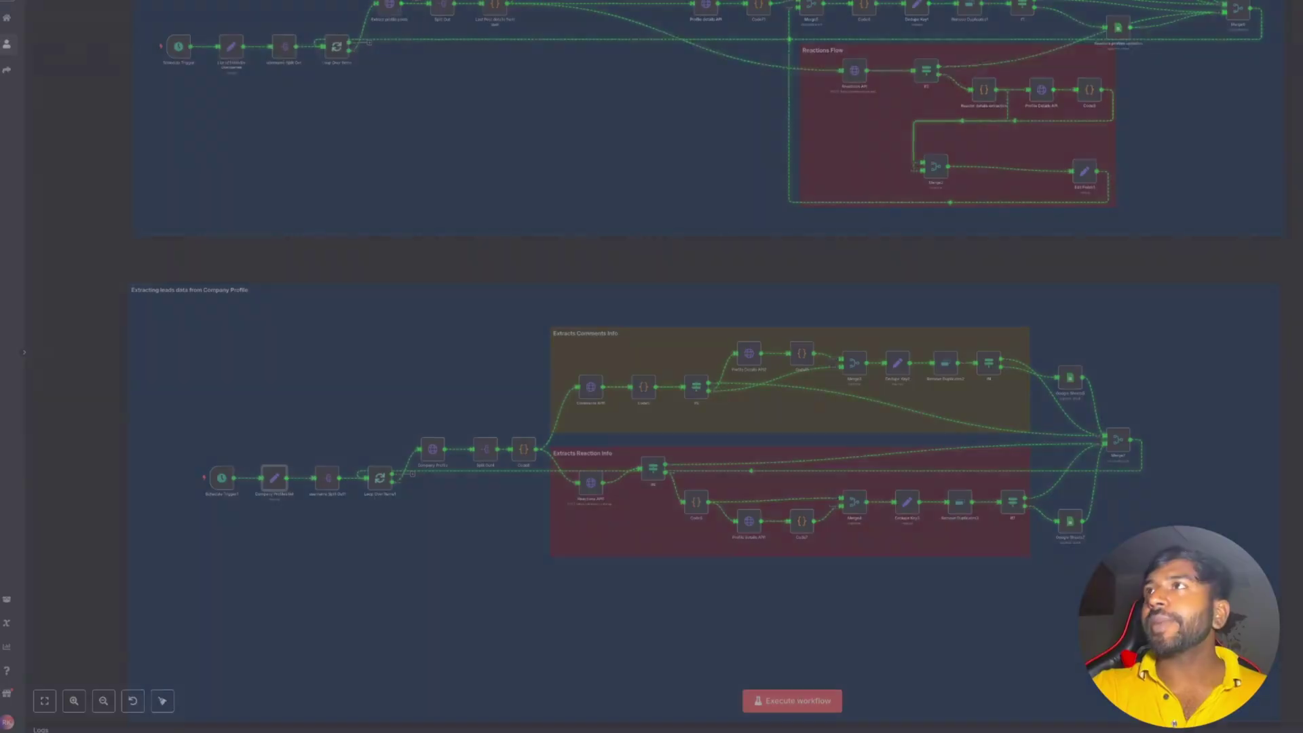
# Examine the user profile flow from its schedule trigger through the Comments and Reactions flows to the Google Sheets update nodes
pyautogui.scroll(5, 366, 231)
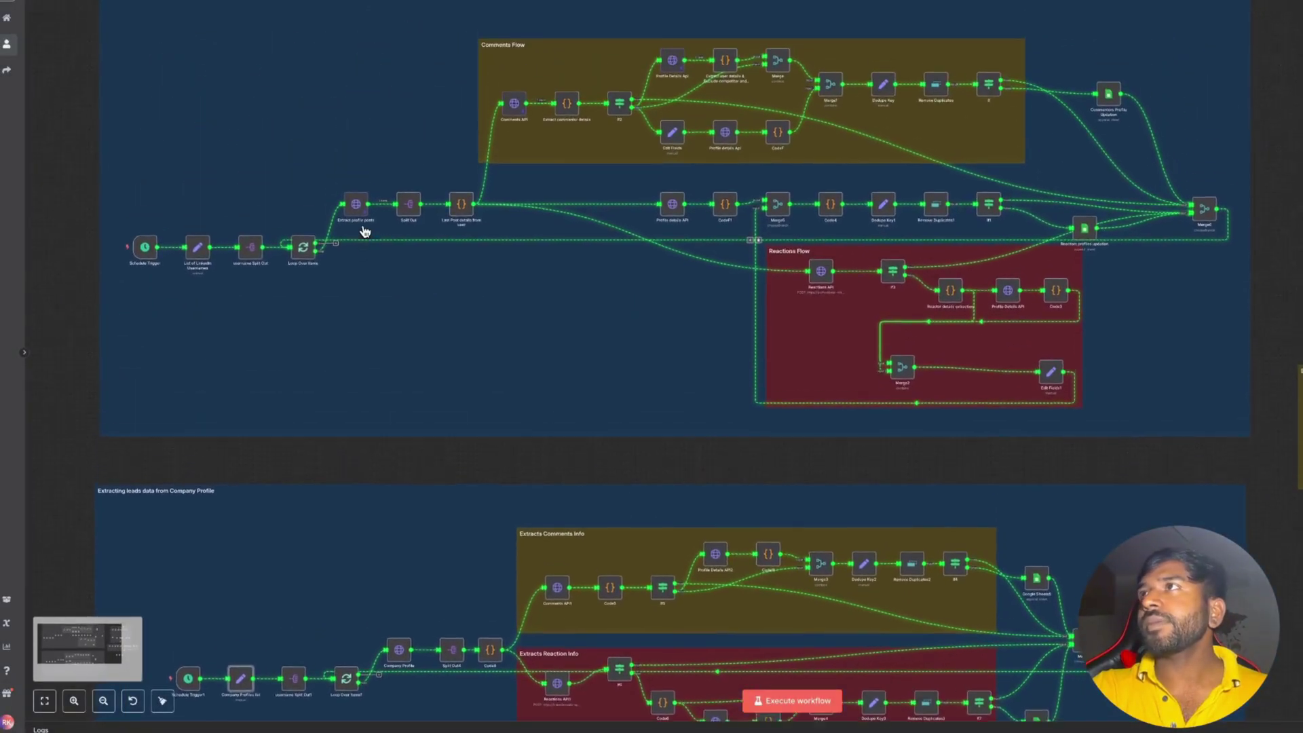
pyautogui.scroll(3, 365, 232)
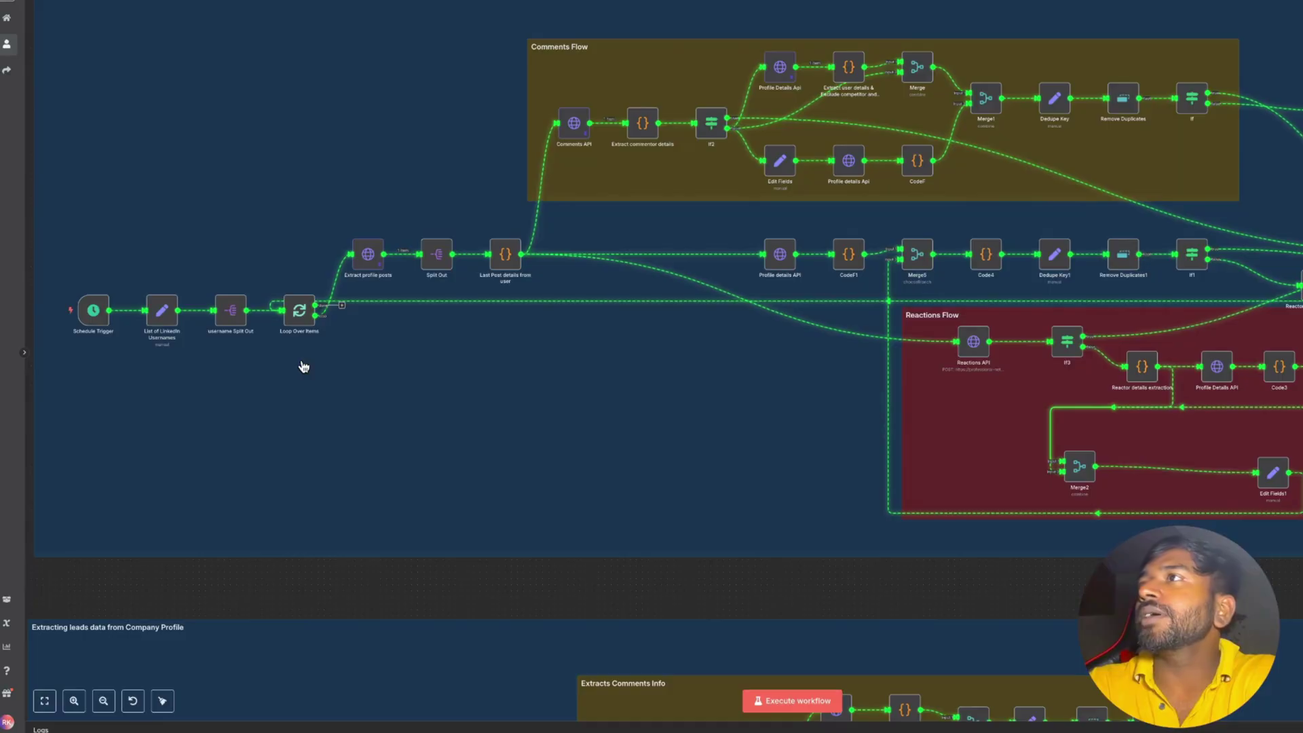
pyautogui.hscroll(2, 466, 360)
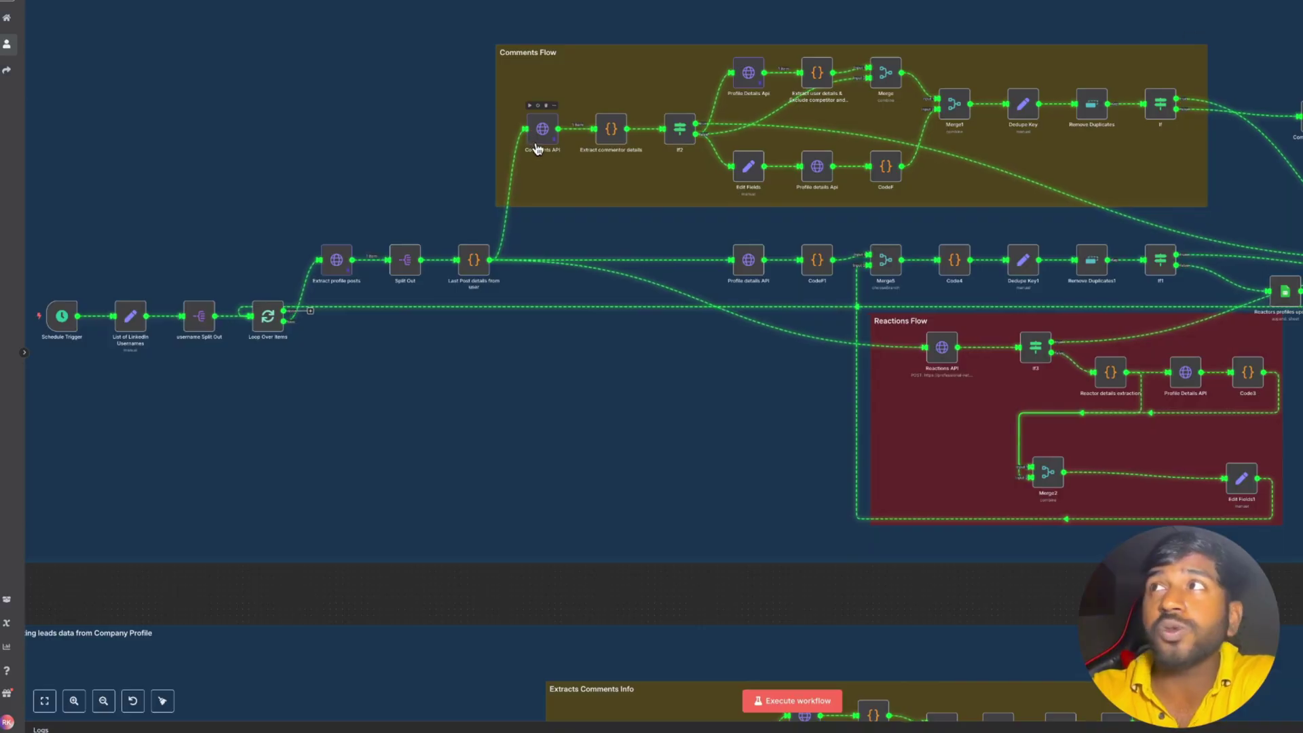
pyautogui.hscroll(5, 666, 200)
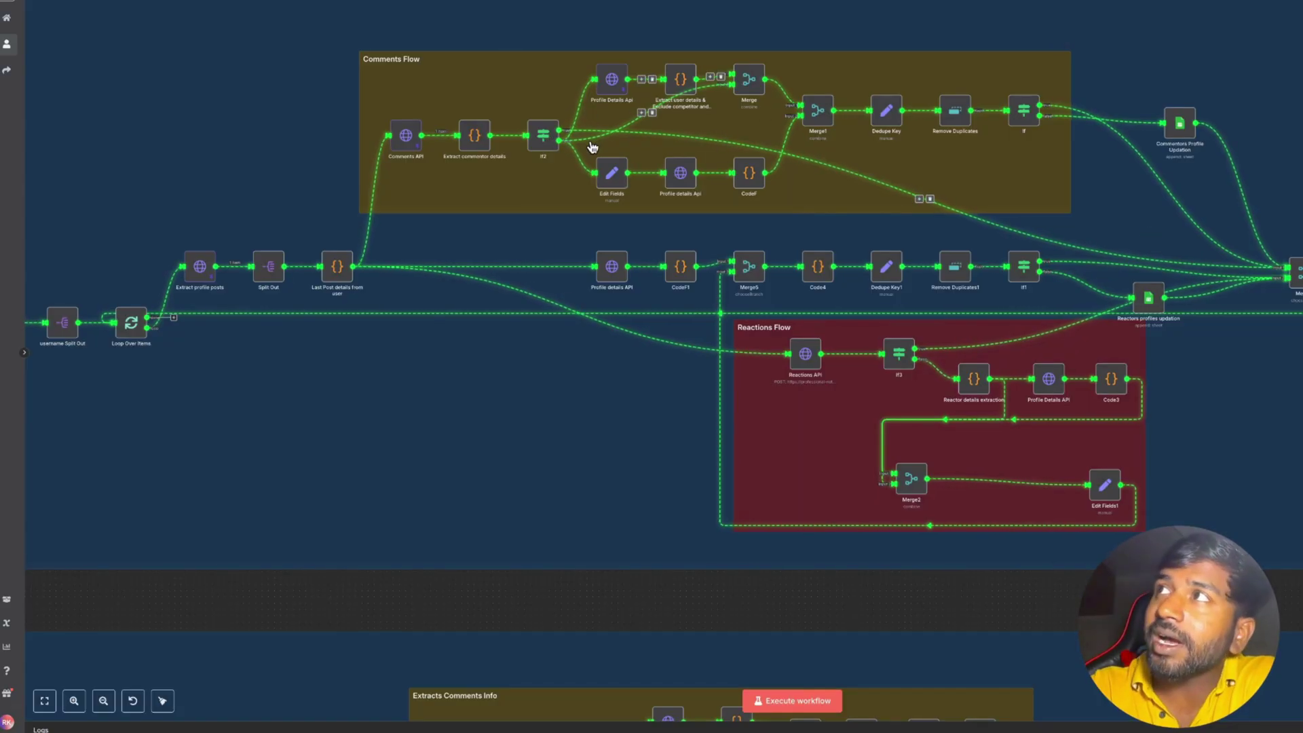
pyautogui.hscroll(1, 706, 125)
pyautogui.hscroll(5, 706, 125)
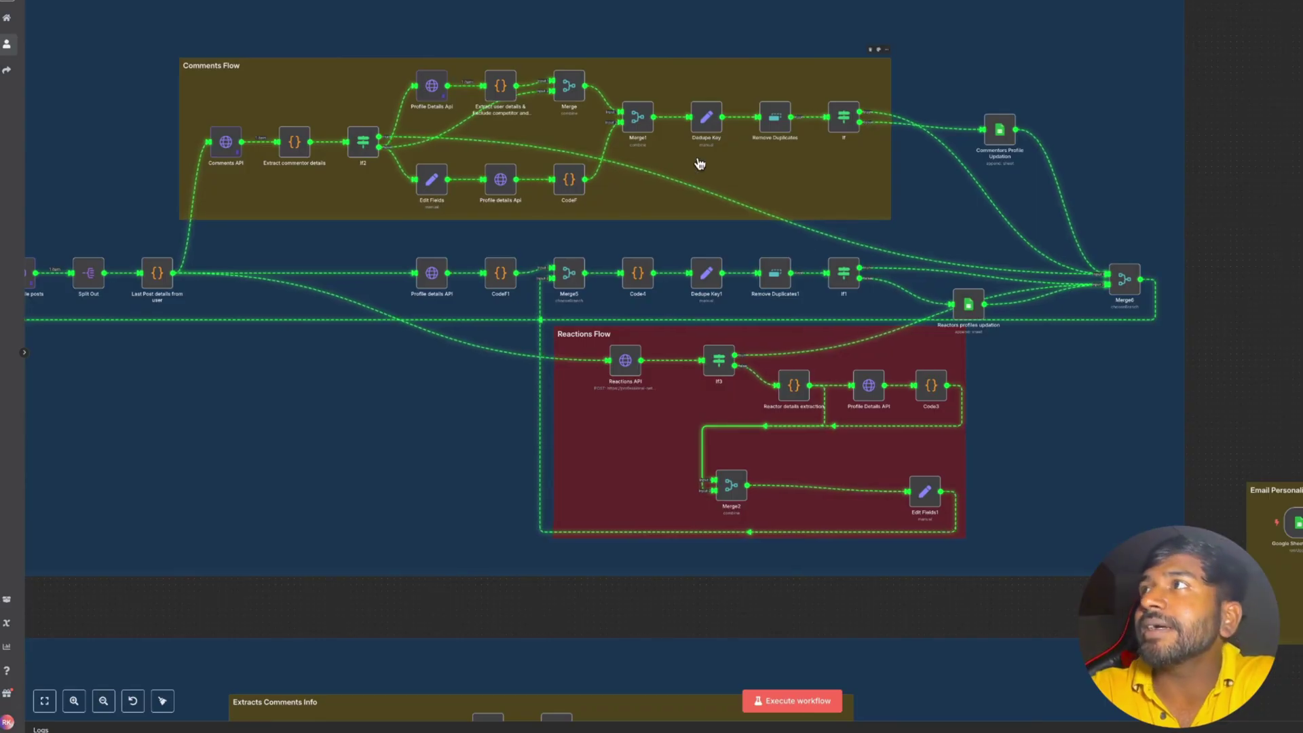
pyautogui.hscroll(2, 699, 165)
pyautogui.hscroll(1, 700, 164)
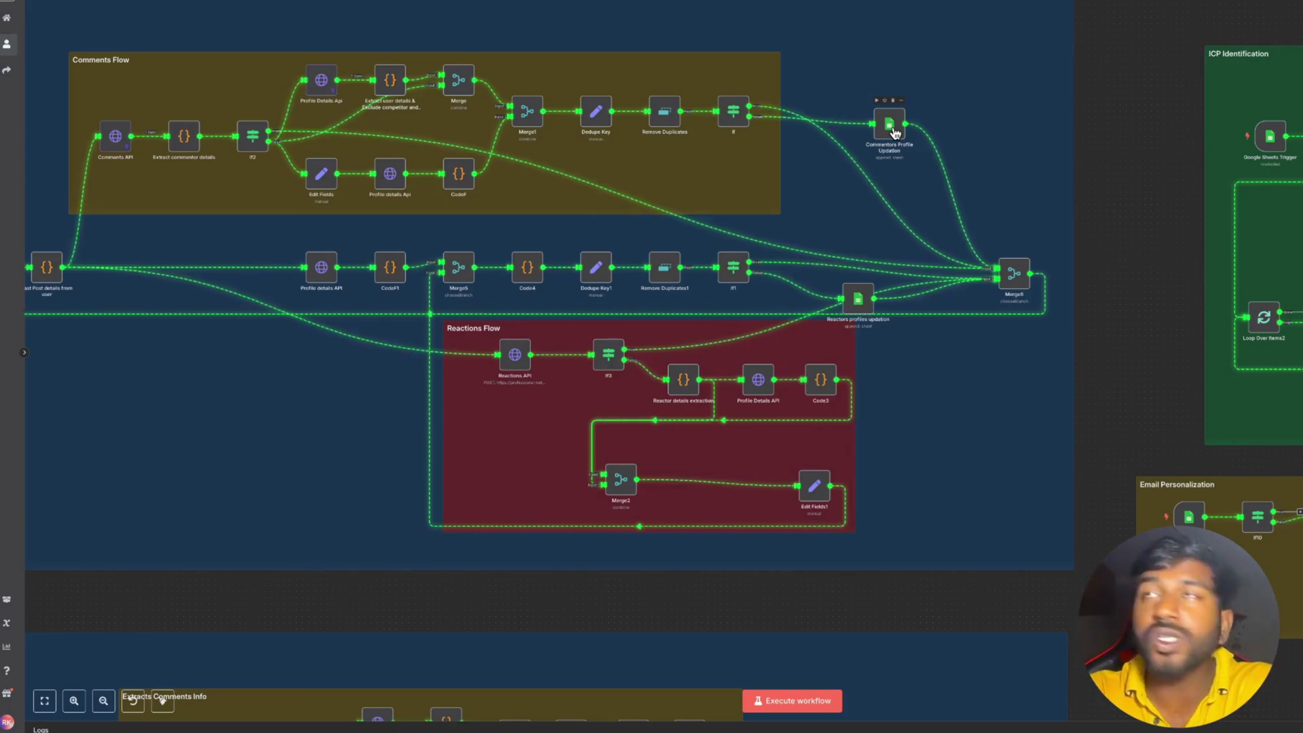
pyautogui.hscroll(3, 554, 426)
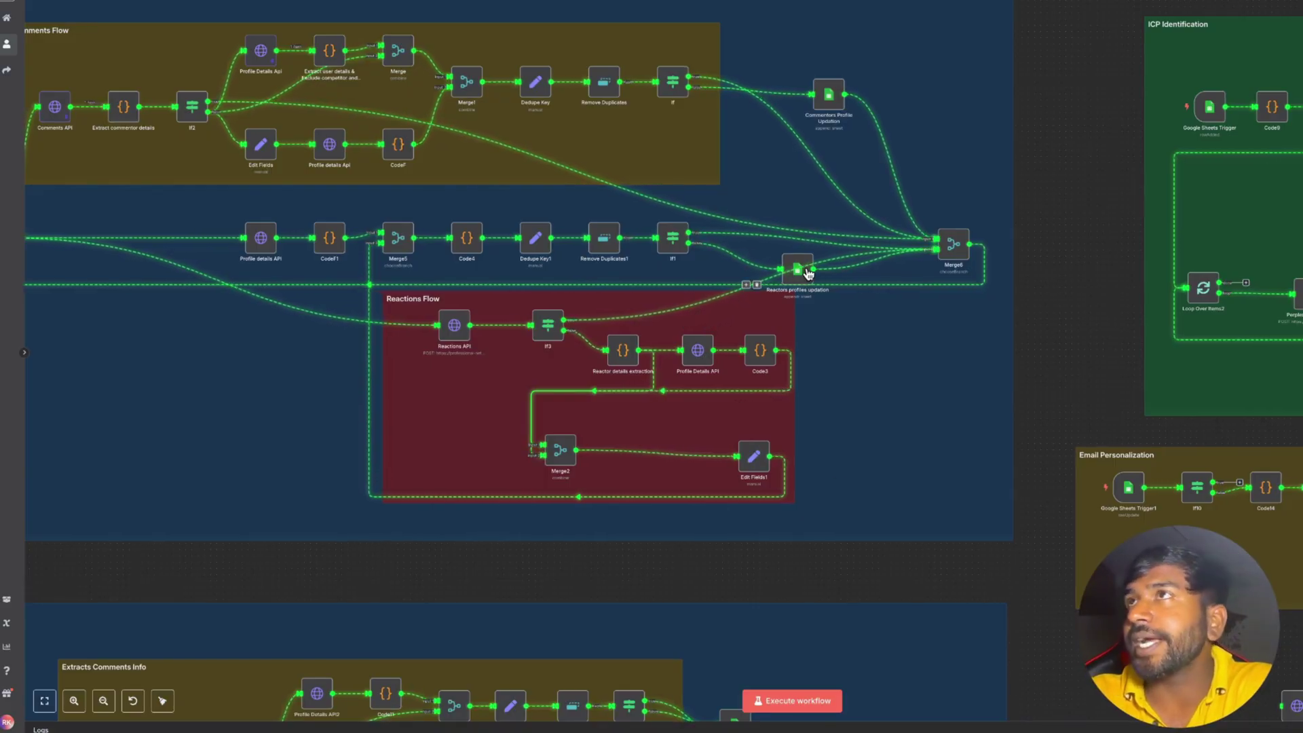
# Examine the company profile flow with its Extracts Comments Info and Extracts Reaction Info sections
pyautogui.scroll(-3, 808, 274)
pyautogui.scroll(-3, 808, 274)
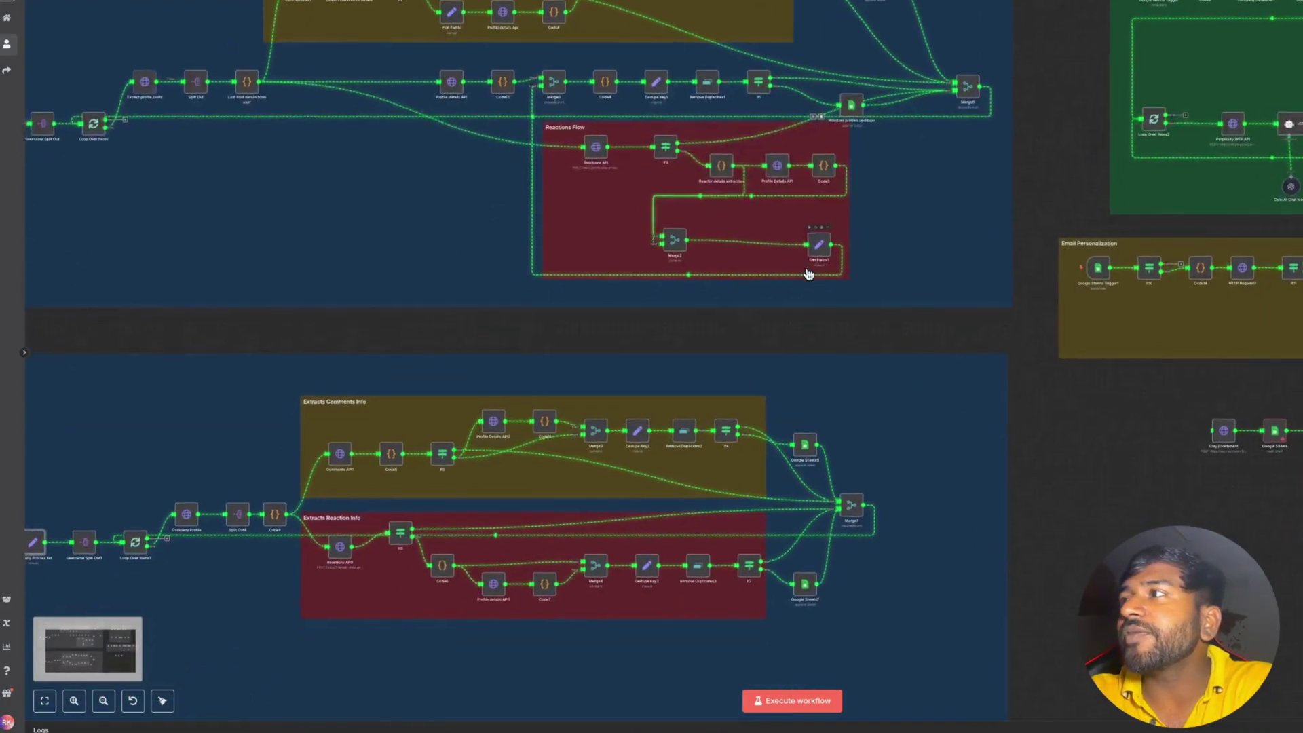
pyautogui.scroll(-4, 808, 273)
pyautogui.hscroll(-5, 807, 274)
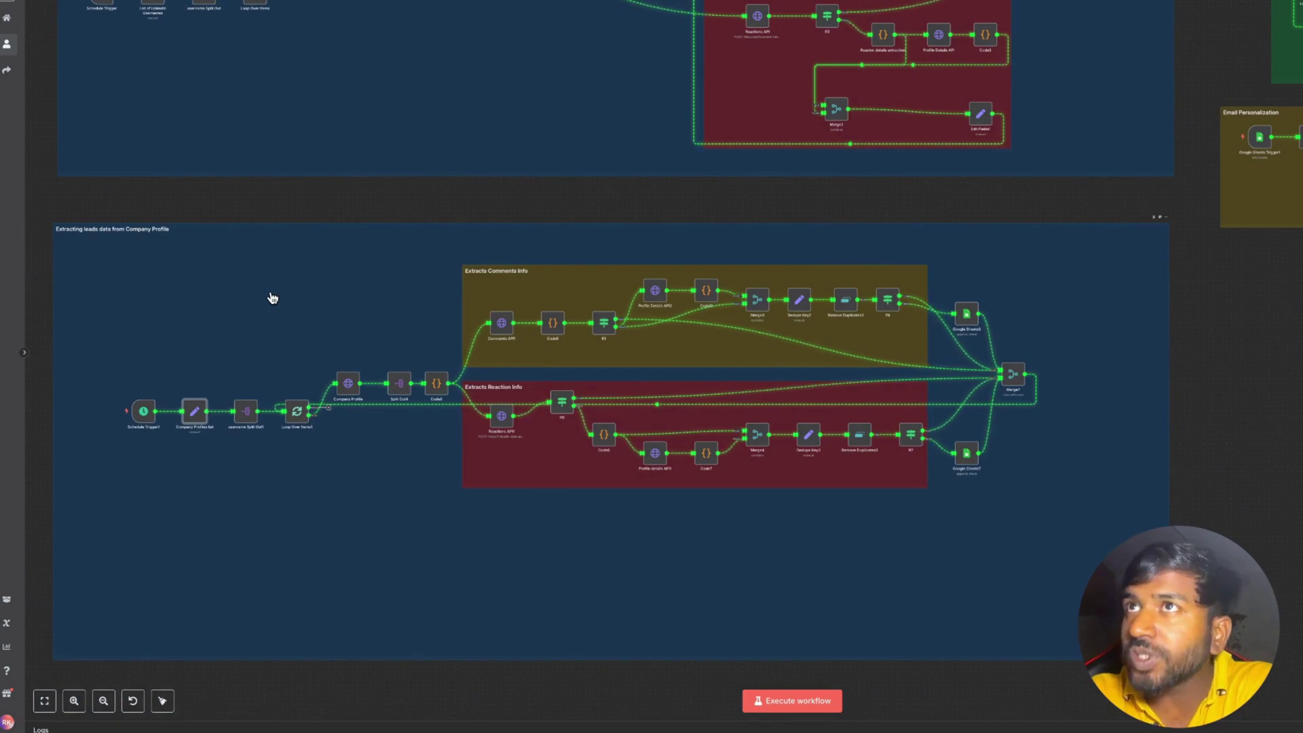
pyautogui.scroll(1, 273, 298)
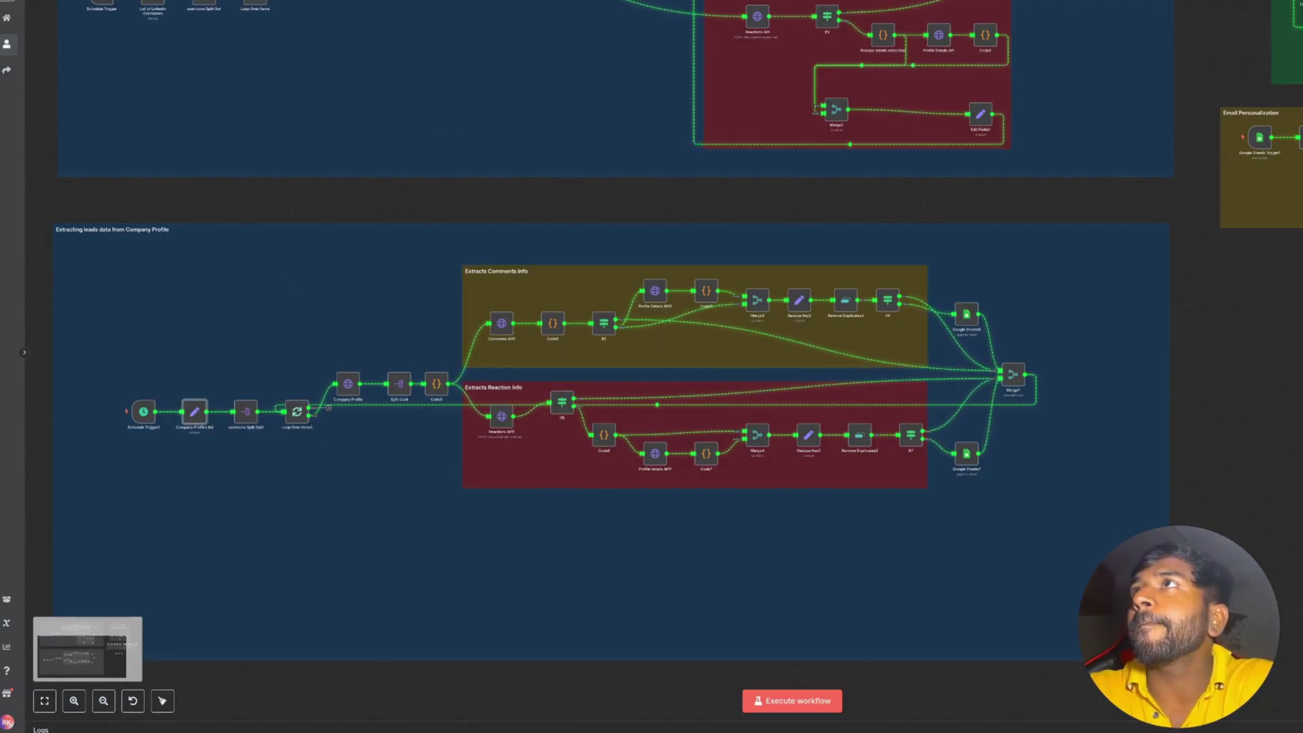
# Switch to the leads spreadsheet in Google Sheets and widen the Author's Full Name and Company URL columns
pyautogui.hotkey('ctrl', 'Tab')
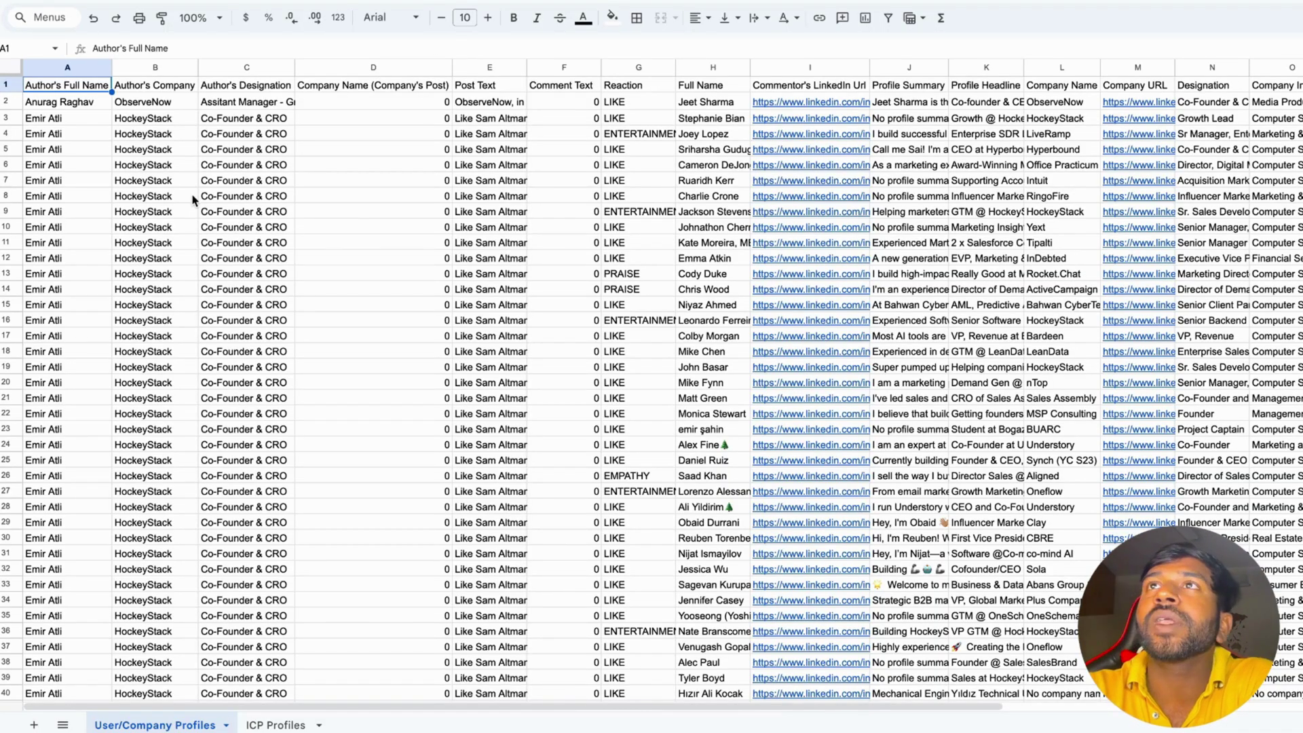
pyautogui.moveTo(112, 68); pyautogui.dragTo(144, 68)
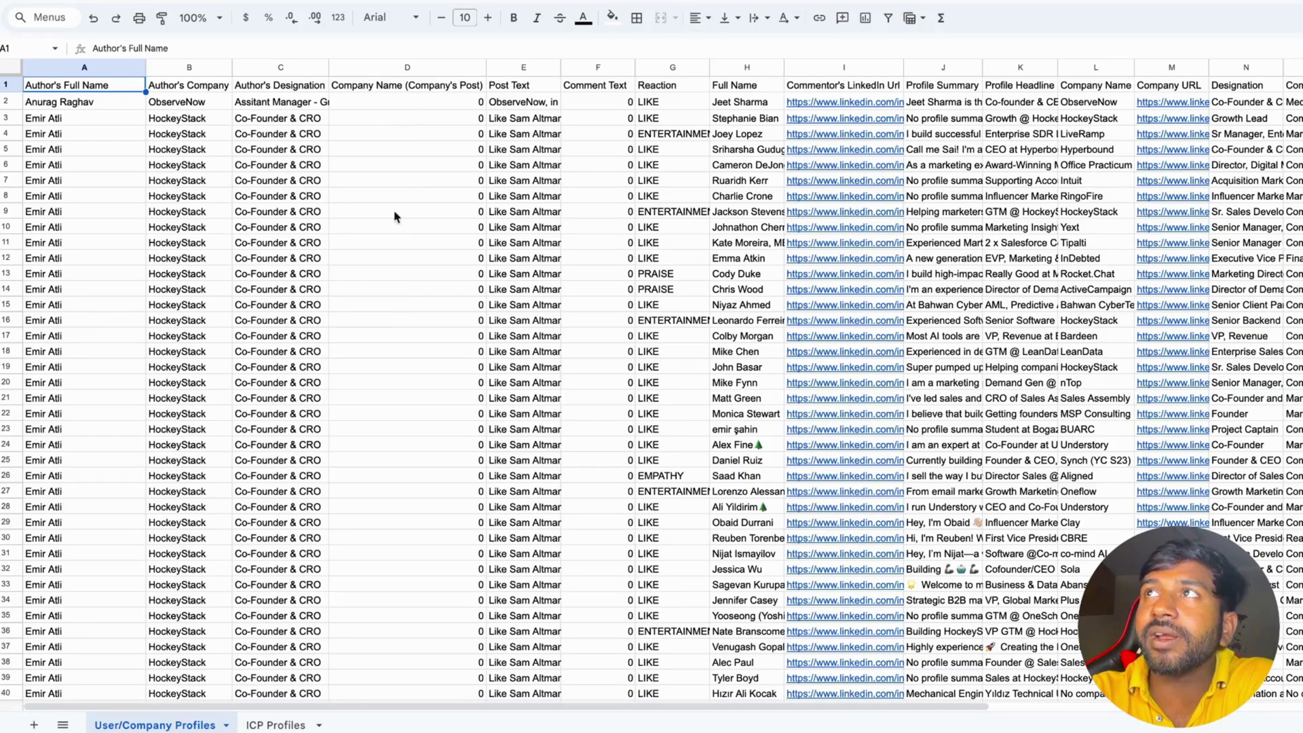
pyautogui.hscroll(5, 378, 321)
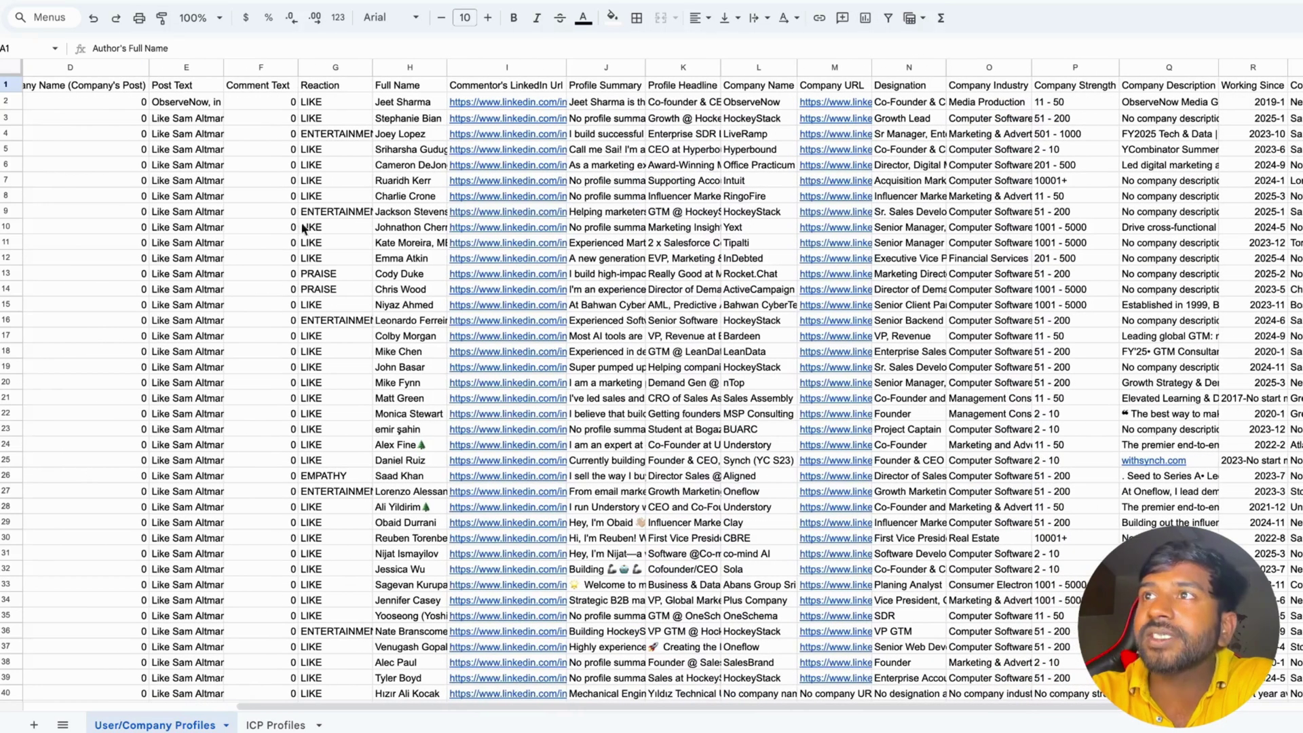
pyautogui.hscroll(1, 254, 245)
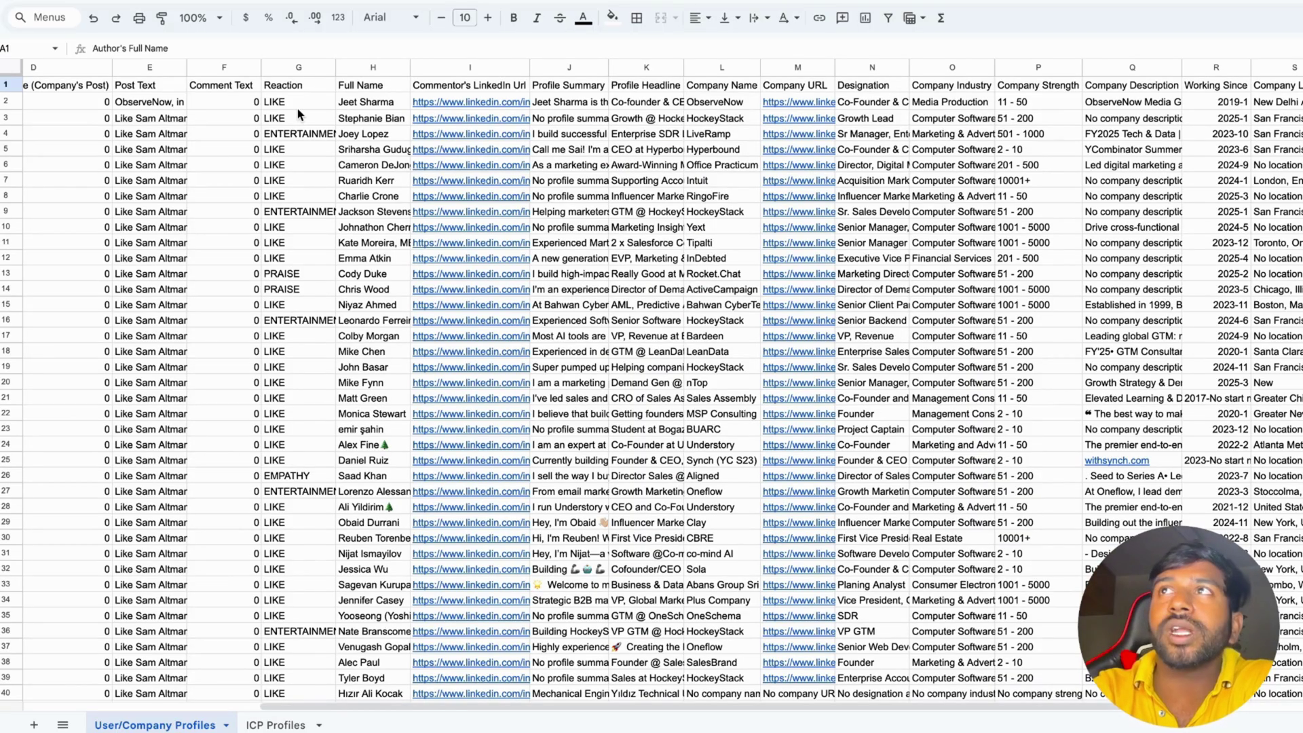
pyautogui.hscroll(3, 299, 112)
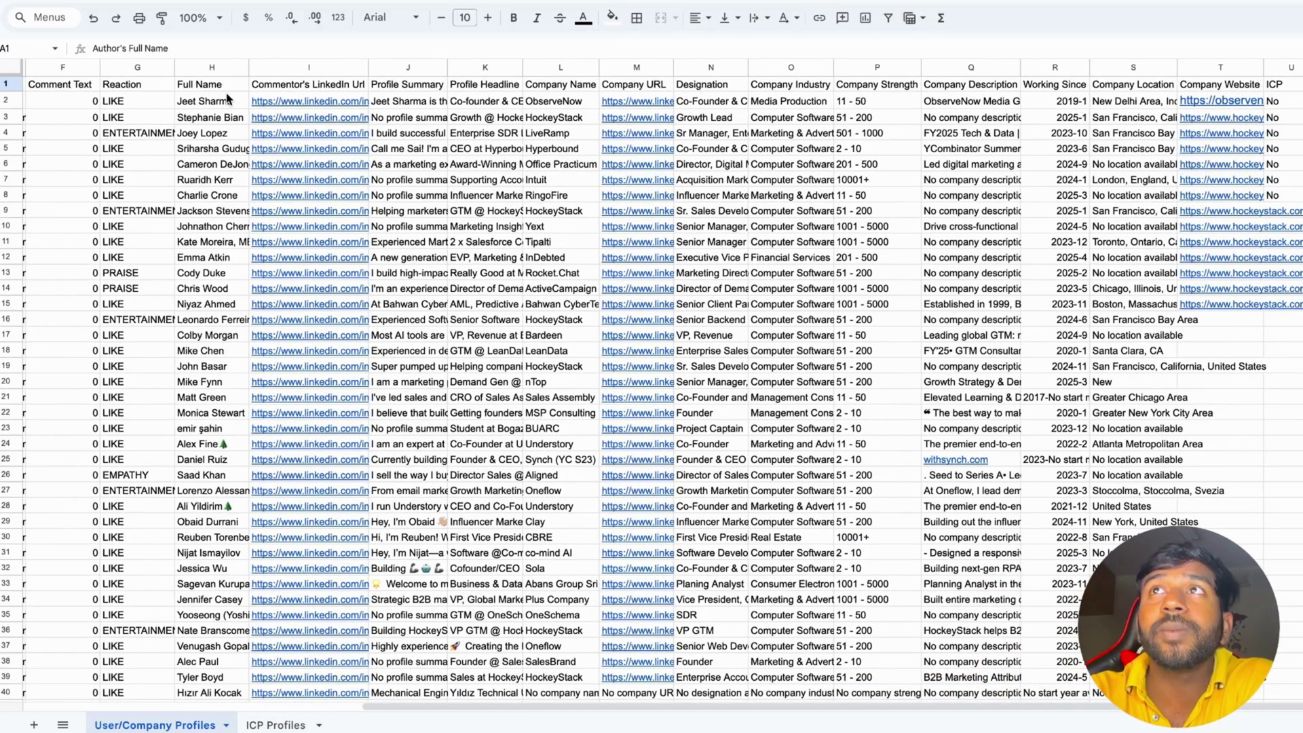
pyautogui.hscroll(3, 306, 129)
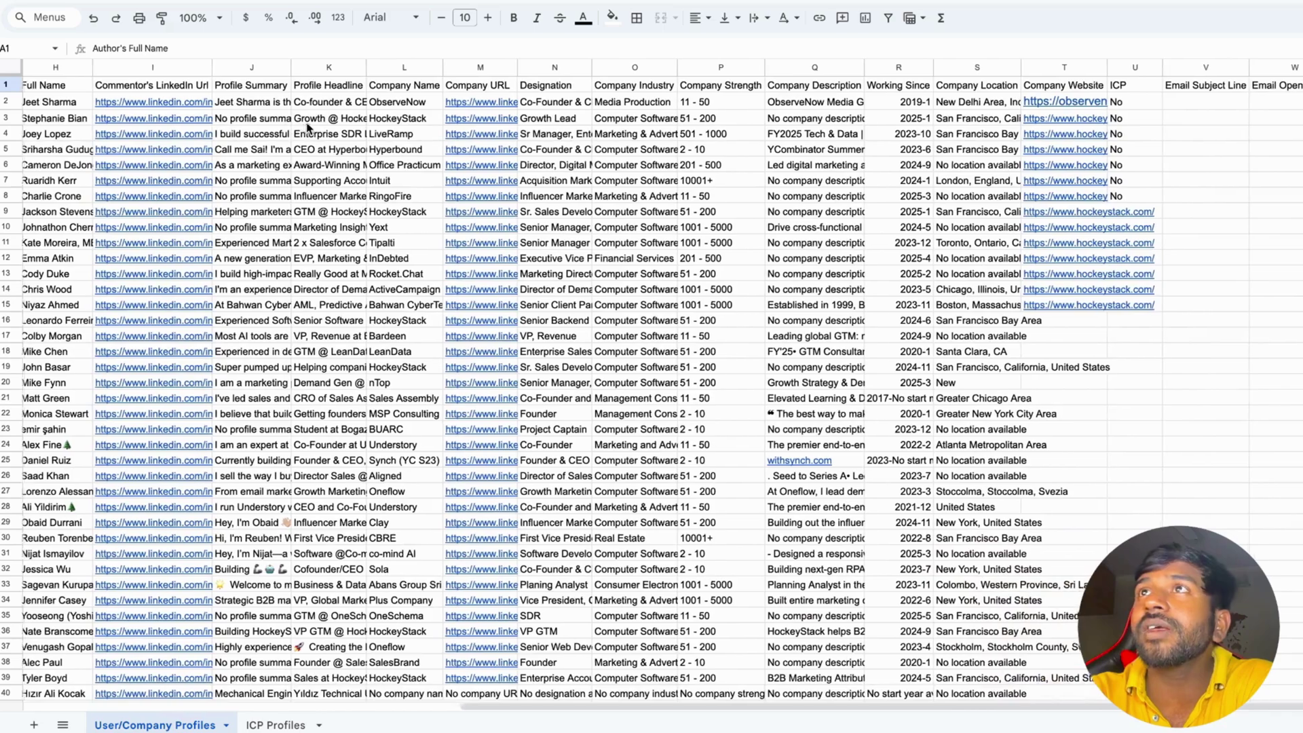
pyautogui.hscroll(3, 240, 112)
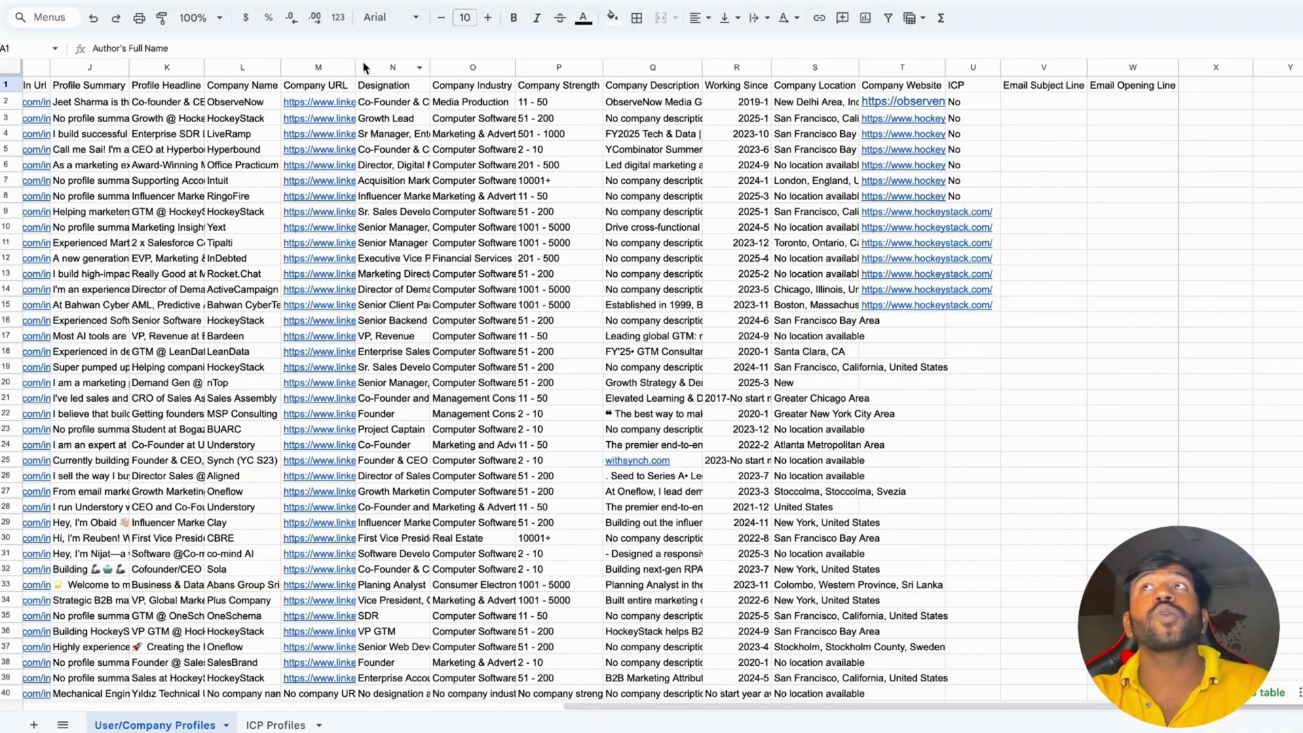
pyautogui.moveTo(356, 67); pyautogui.dragTo(405, 68)
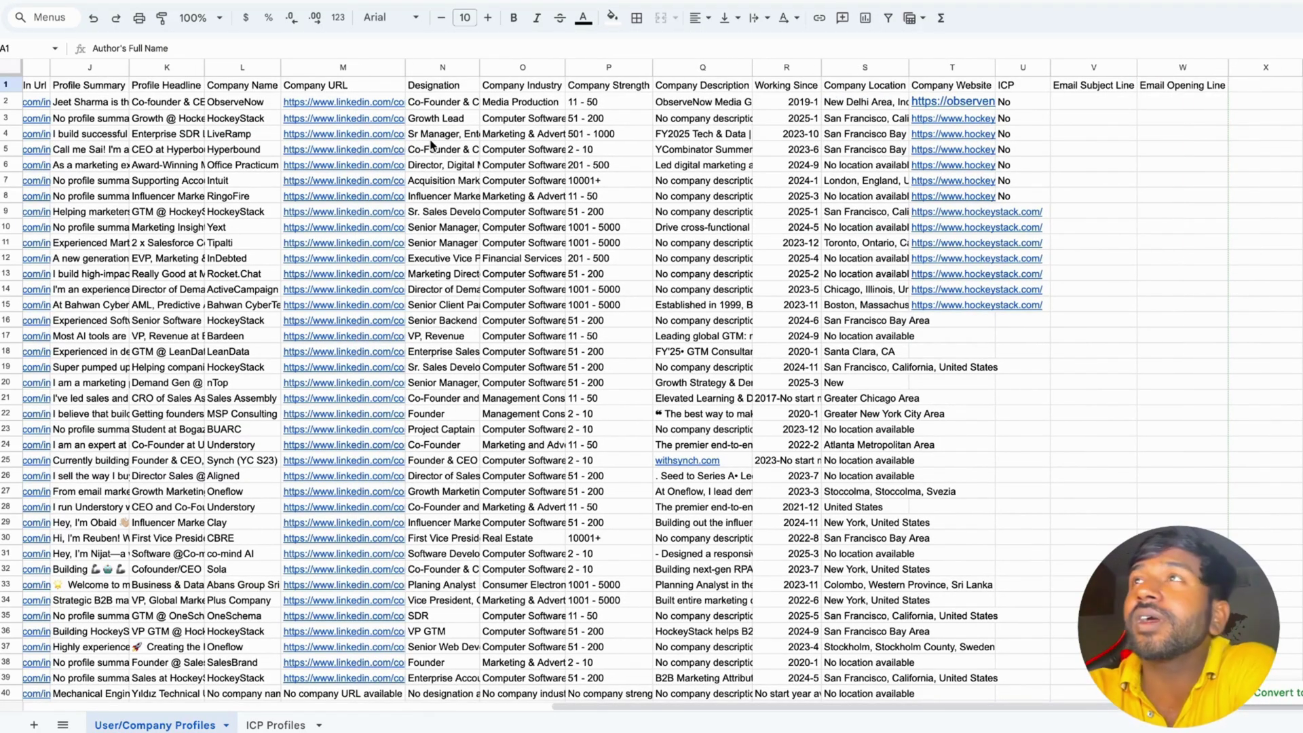
# Widen the Company Website column so the full website addresses fit, and look over its entries
pyautogui.hscroll(2, 468, 104)
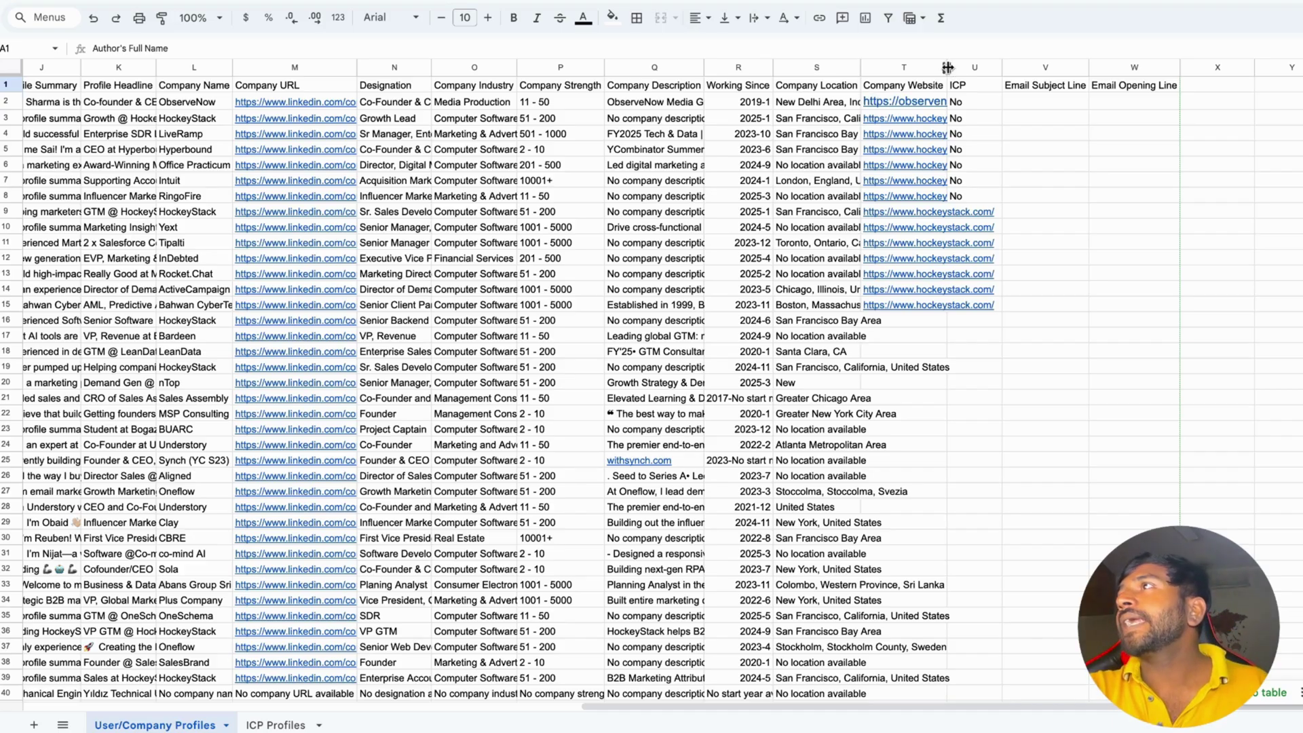
pyautogui.moveTo(950, 67); pyautogui.dragTo(1035, 67)
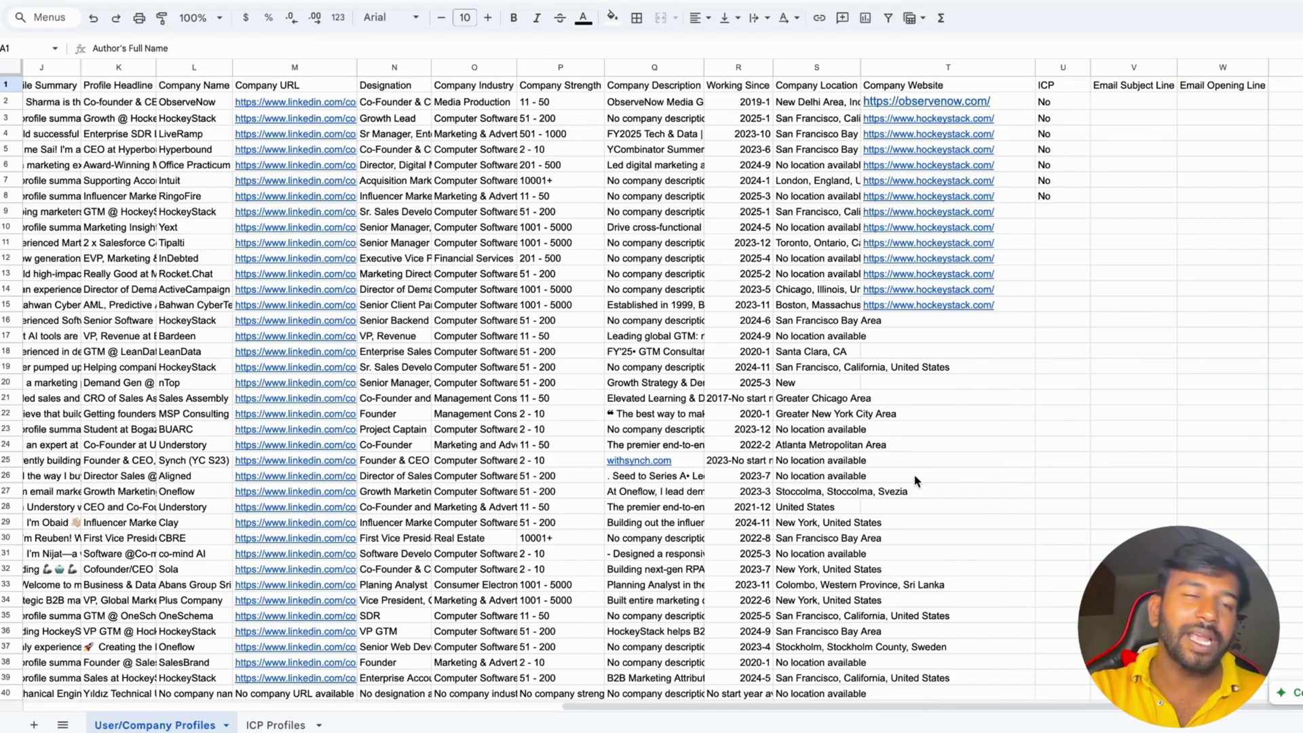
pyautogui.scroll(-1, 915, 480)
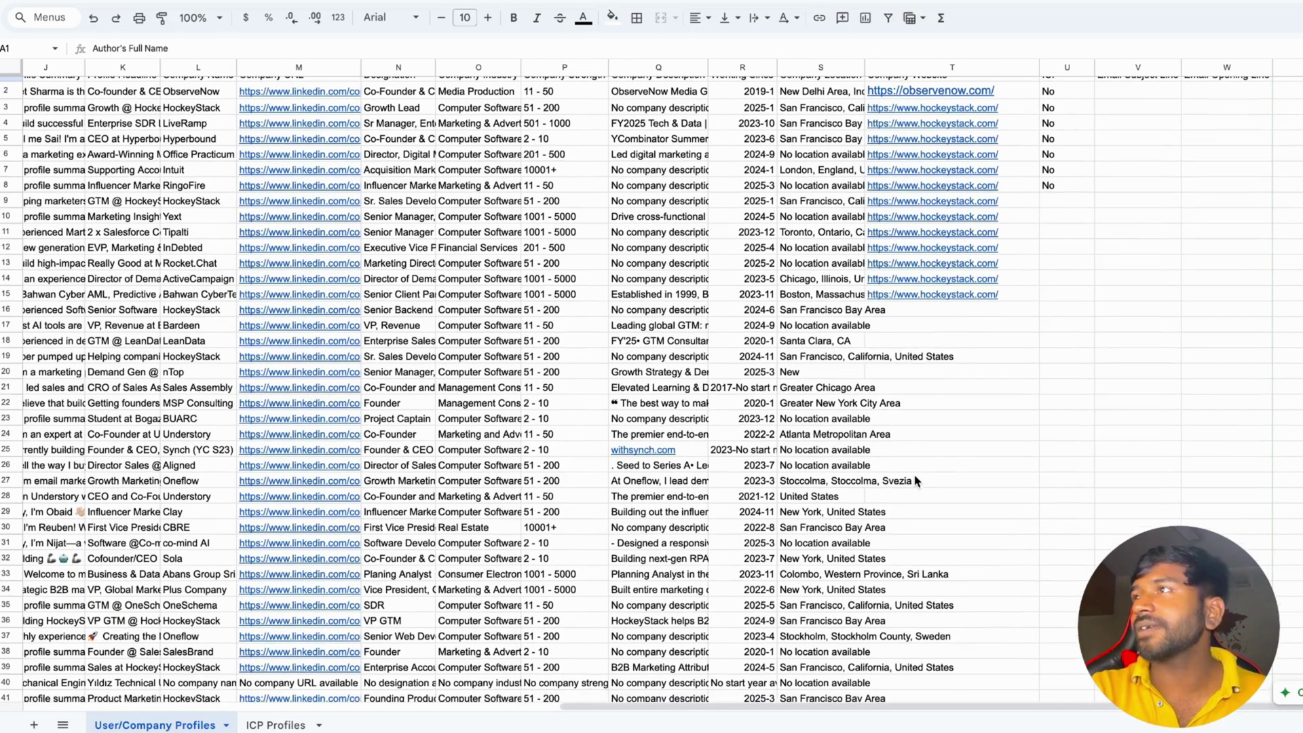
pyautogui.scroll(1, 915, 480)
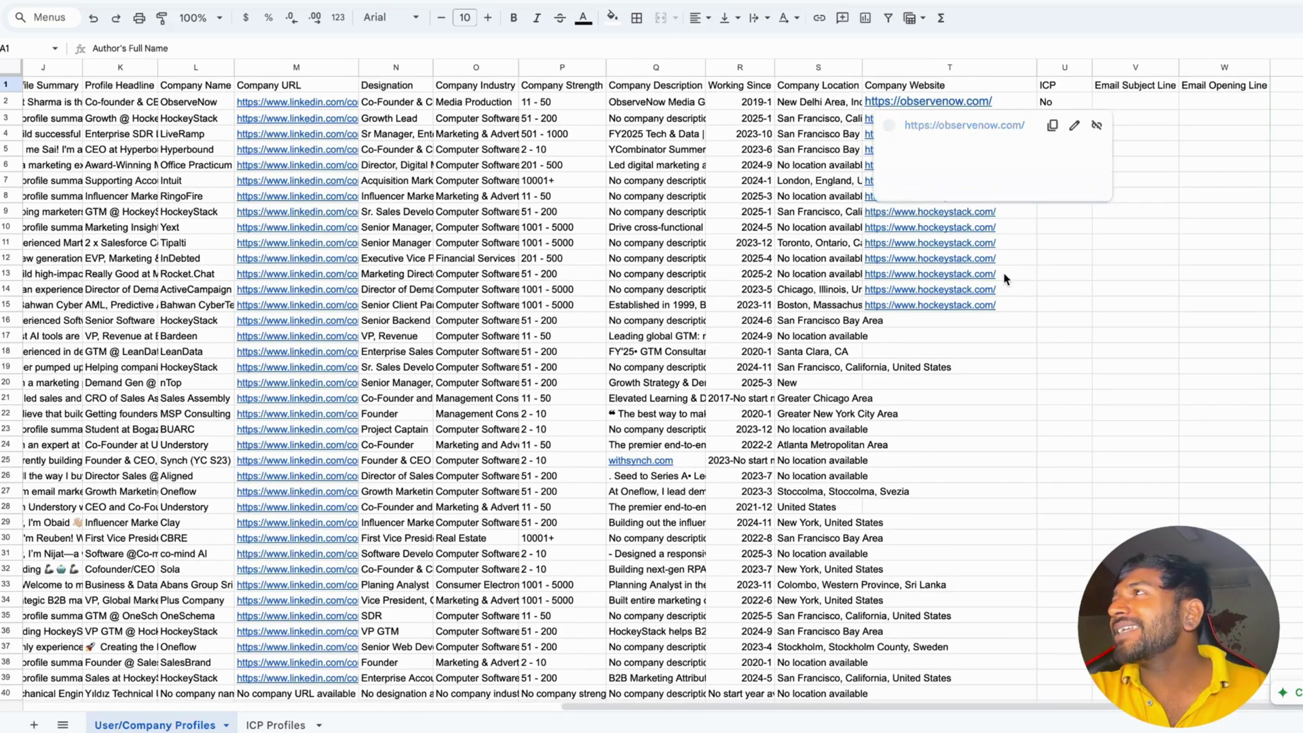
# Switch back to the n8n workflow and examine the ICP Identification section beside the user profile flow
pyautogui.moveTo(1027, 120)
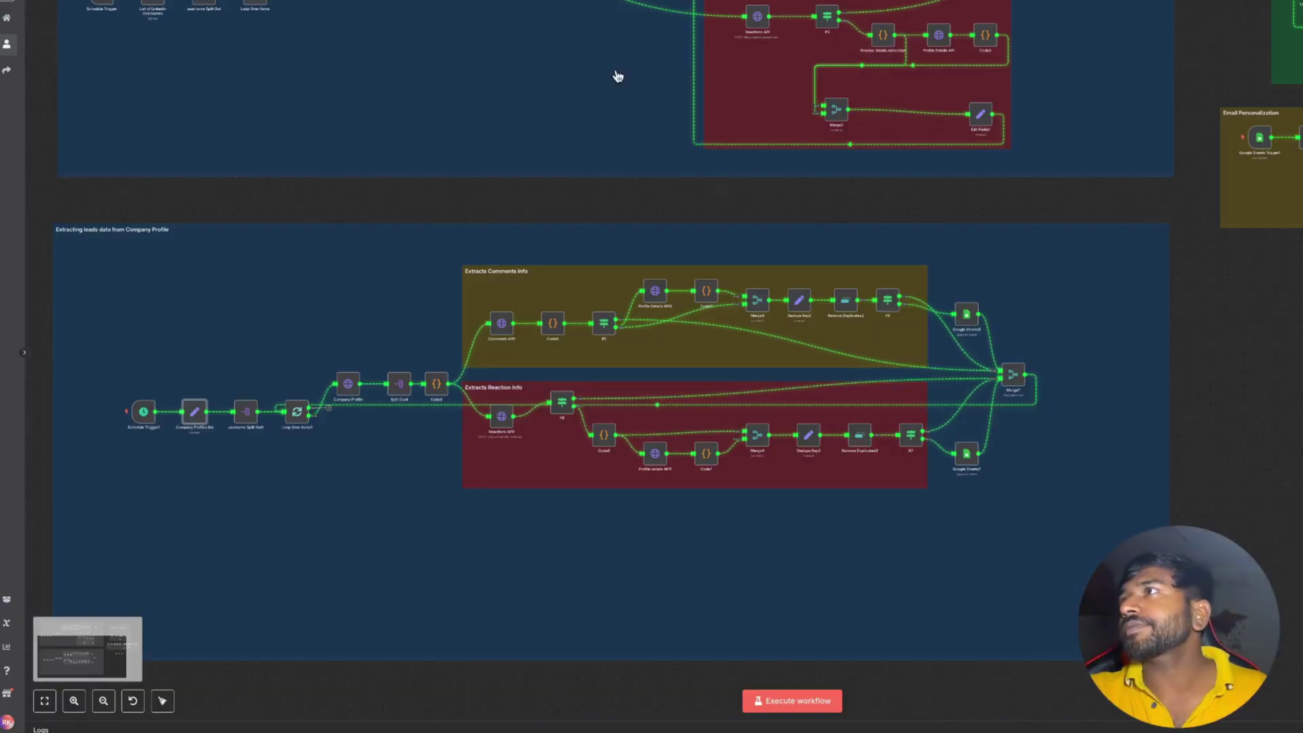
pyautogui.scroll(5, 712, 178)
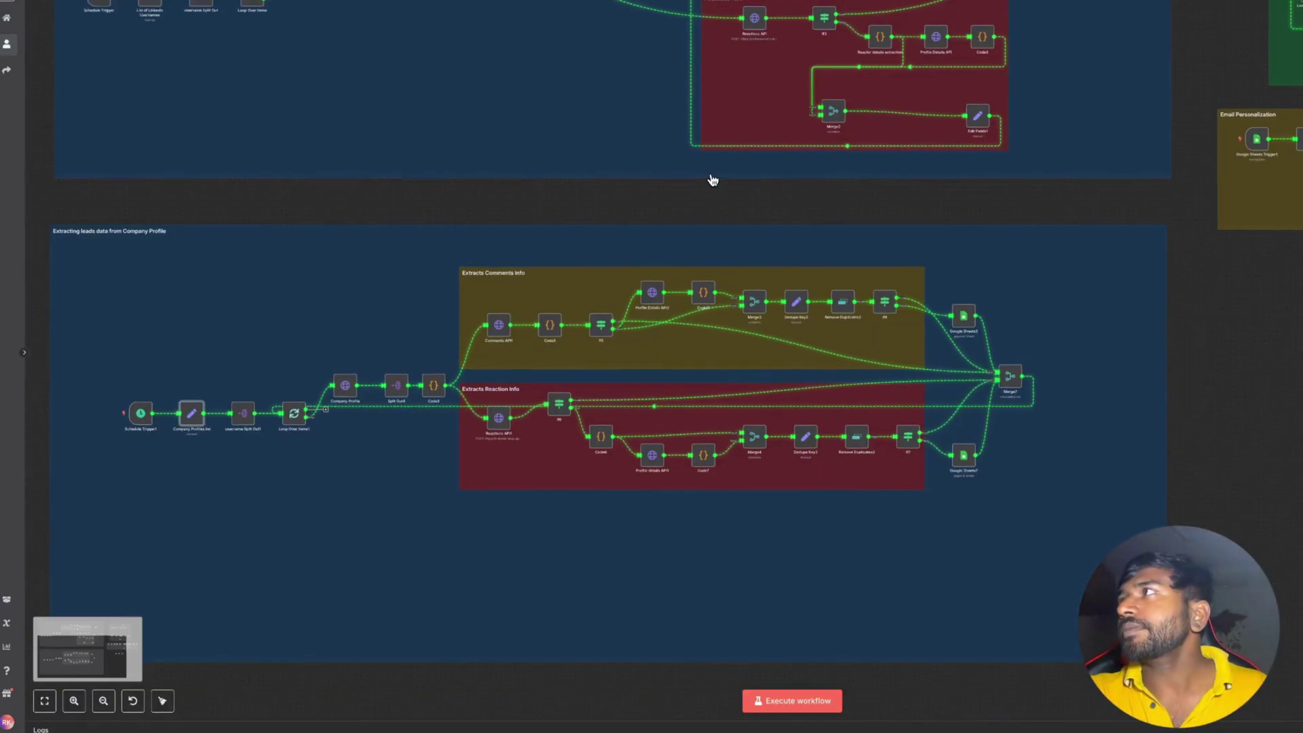
pyautogui.scroll(3, 710, 173)
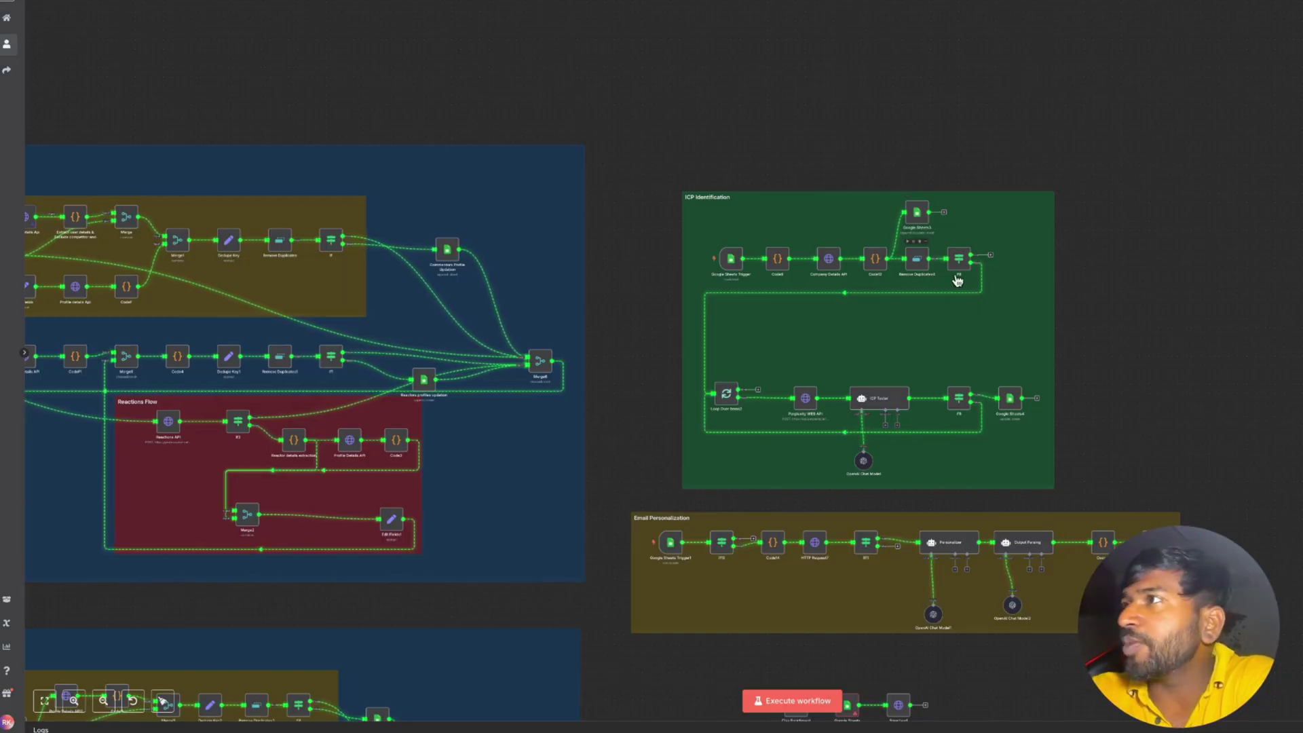
# Examine the ICP Identification loop around Perplexity WEB API and ICP Tester, and switch to Google Sheets to check the ICP column
pyautogui.scroll(-2, 839, 365)
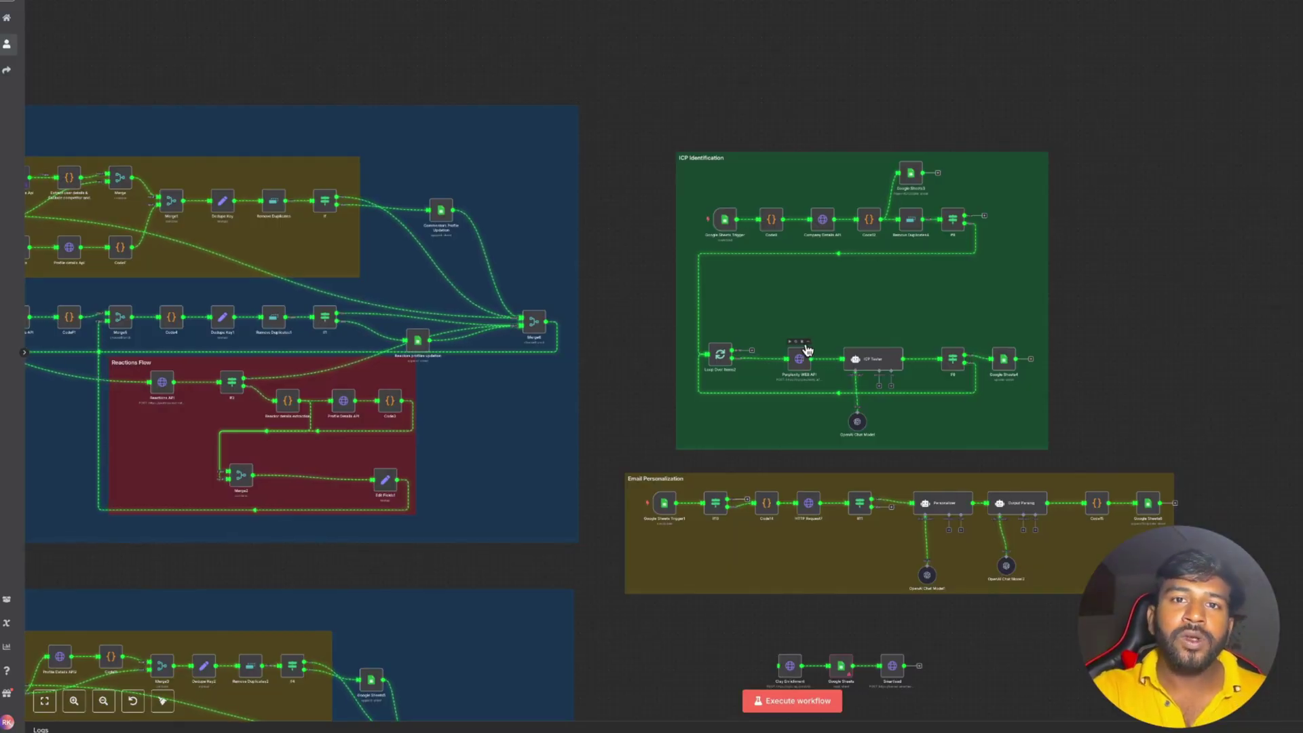
pyautogui.scroll(6, 808, 350)
pyautogui.hscroll(2, 808, 350)
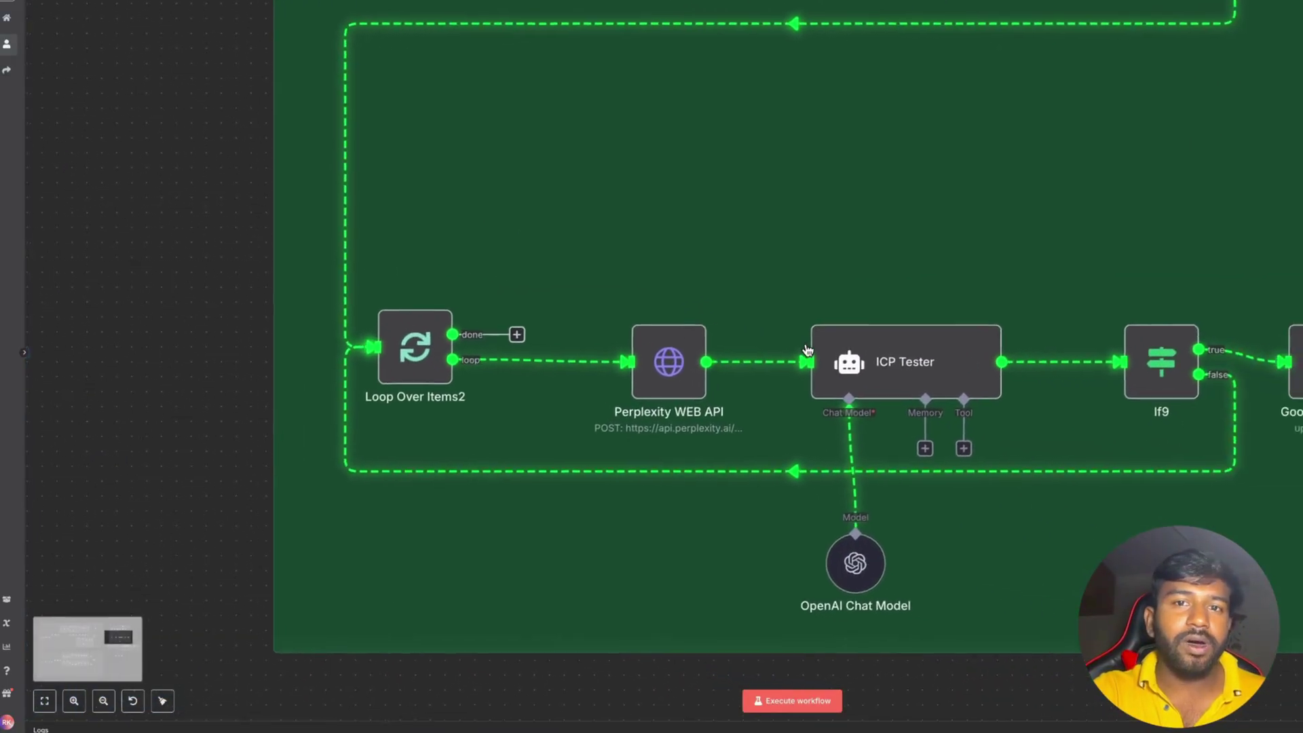
pyautogui.scroll(-1, 806, 352)
pyautogui.hscroll(1, 807, 352)
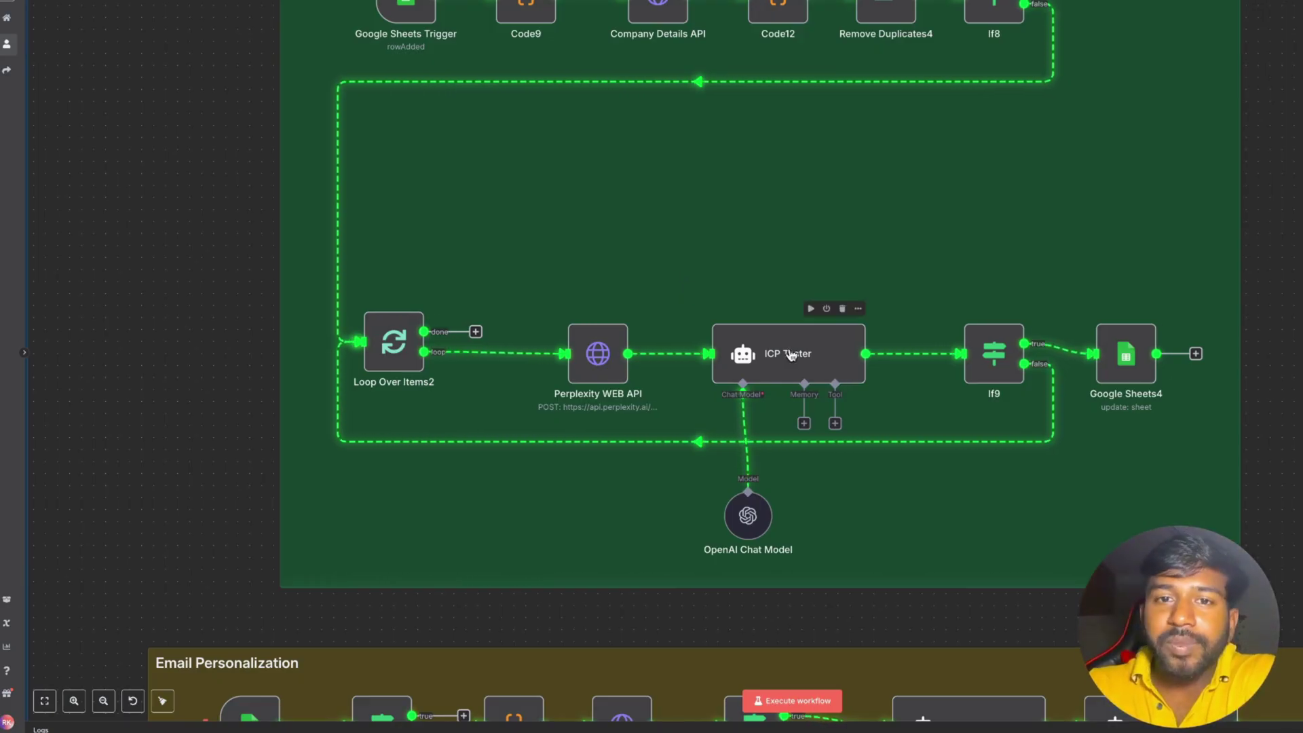
pyautogui.moveTo(914, 356)
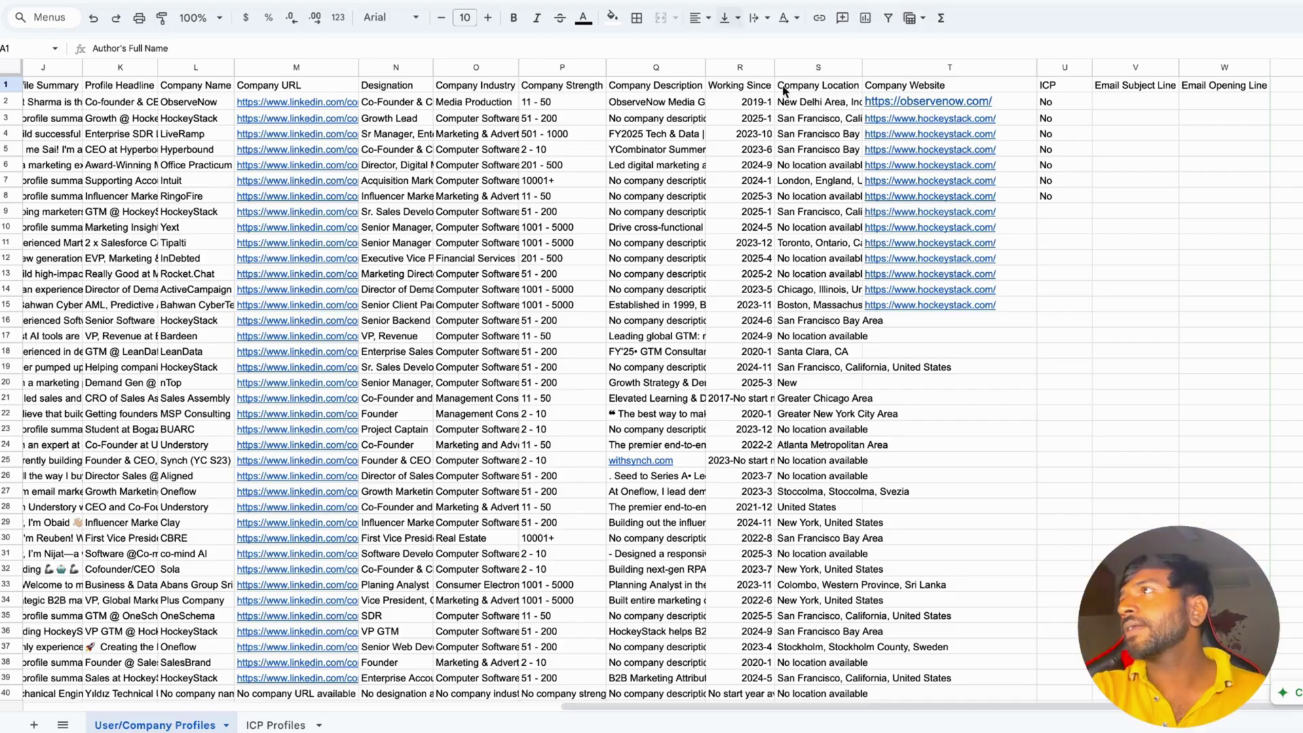
pyautogui.hscroll(2, 890, 205)
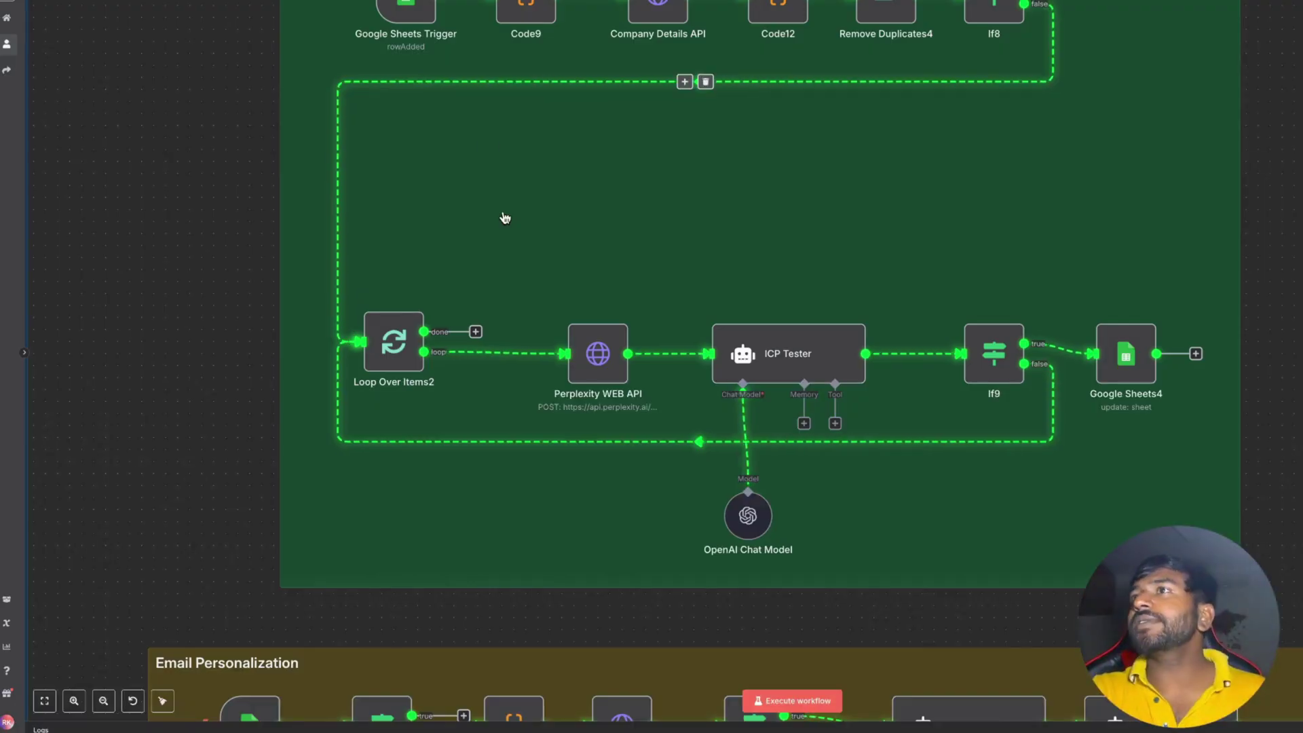
# Switch back to n8n to examine the Email Personalization section, and check the Email Subject Line and Email Opening Line columns in Google Sheets
pyautogui.scroll(-5, 503, 216)
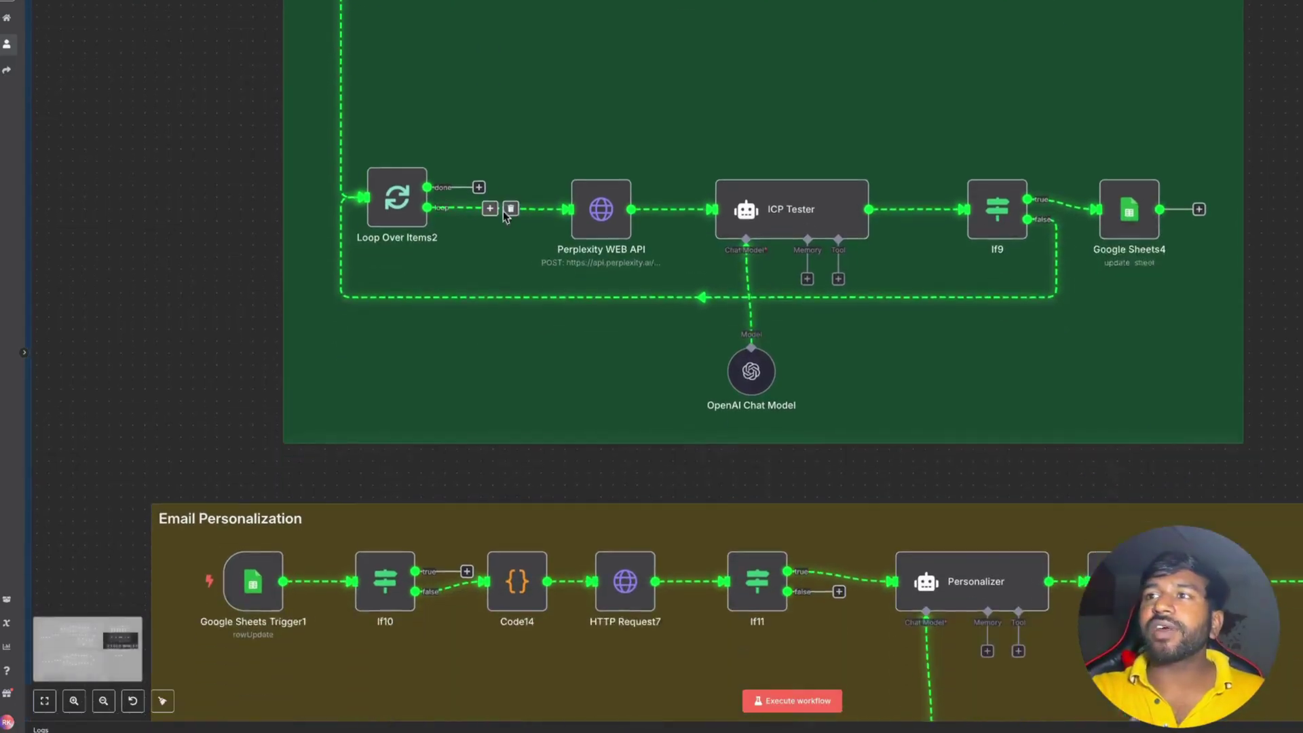
pyautogui.scroll(-3, 505, 217)
pyautogui.keyDown('ctrl'); pyautogui.scroll(-1, 505, 220); pyautogui.keyUp('ctrl')
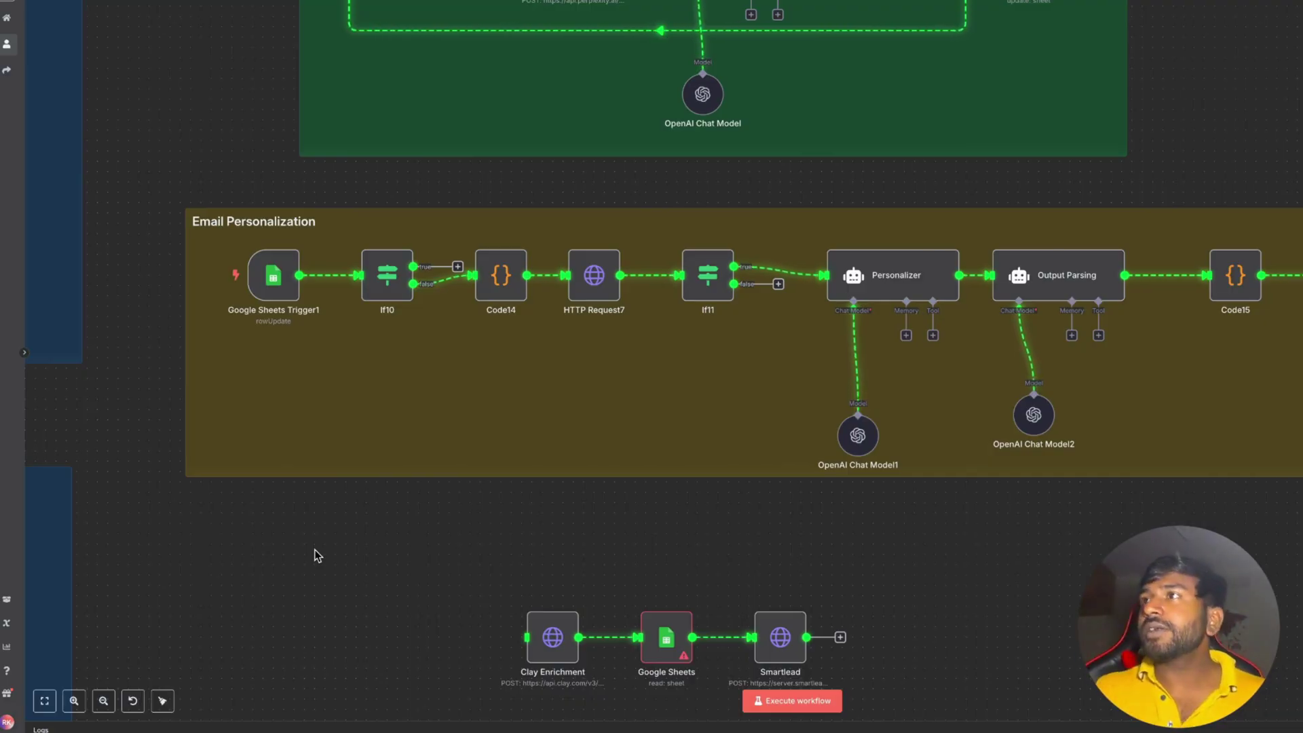
pyautogui.hscroll(3, 742, 399)
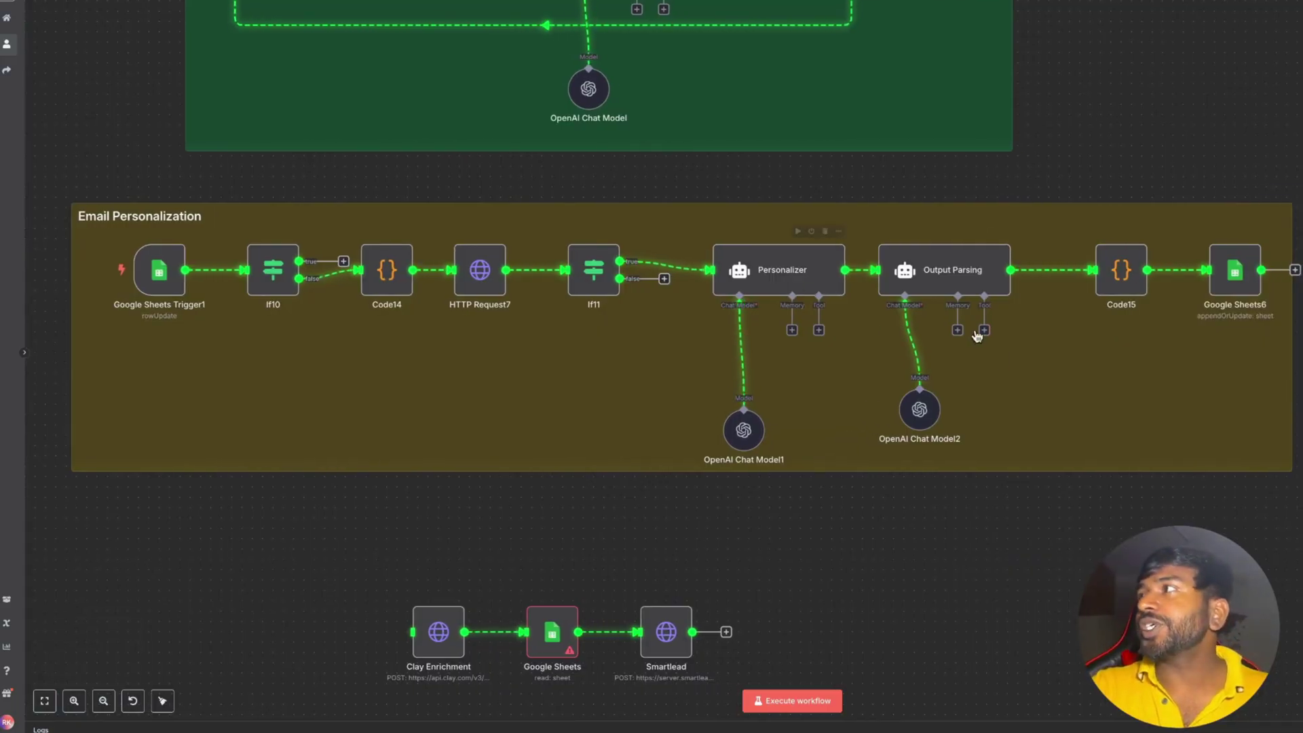
pyautogui.scroll(-1, 1108, 375)
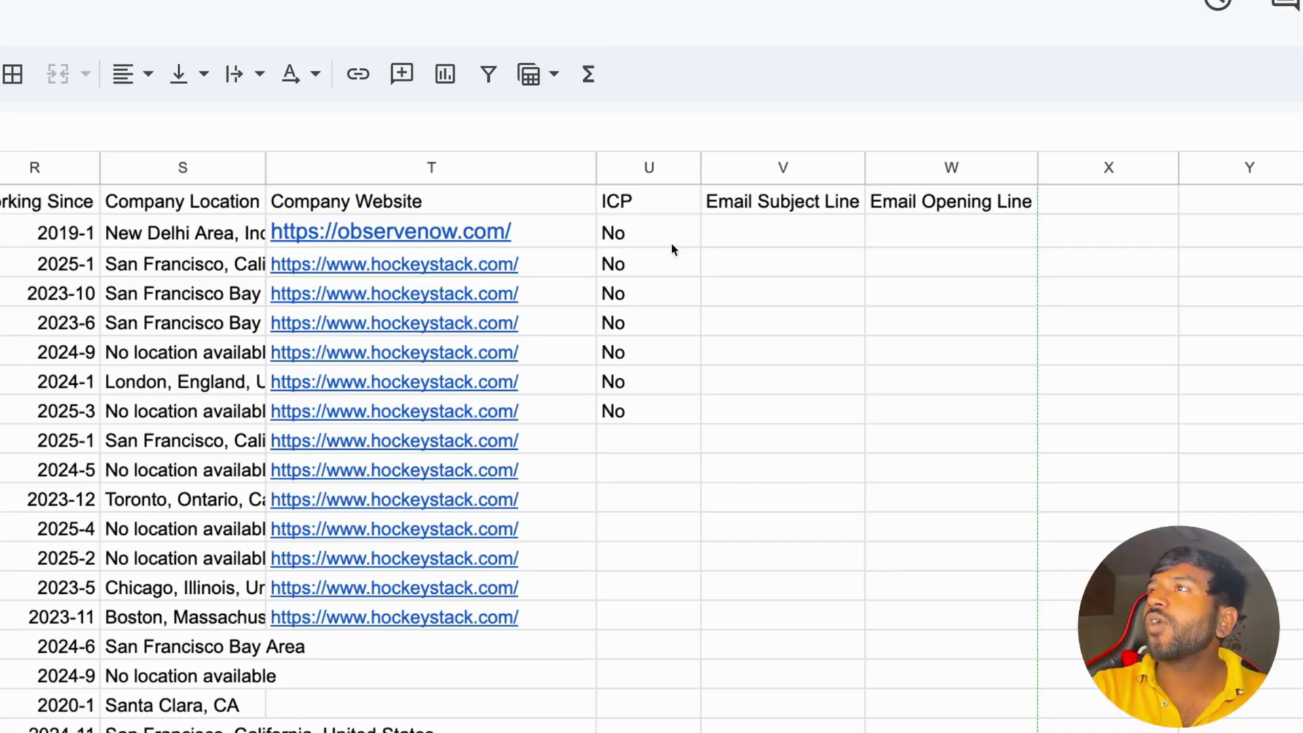
pyautogui.click(784, 243)
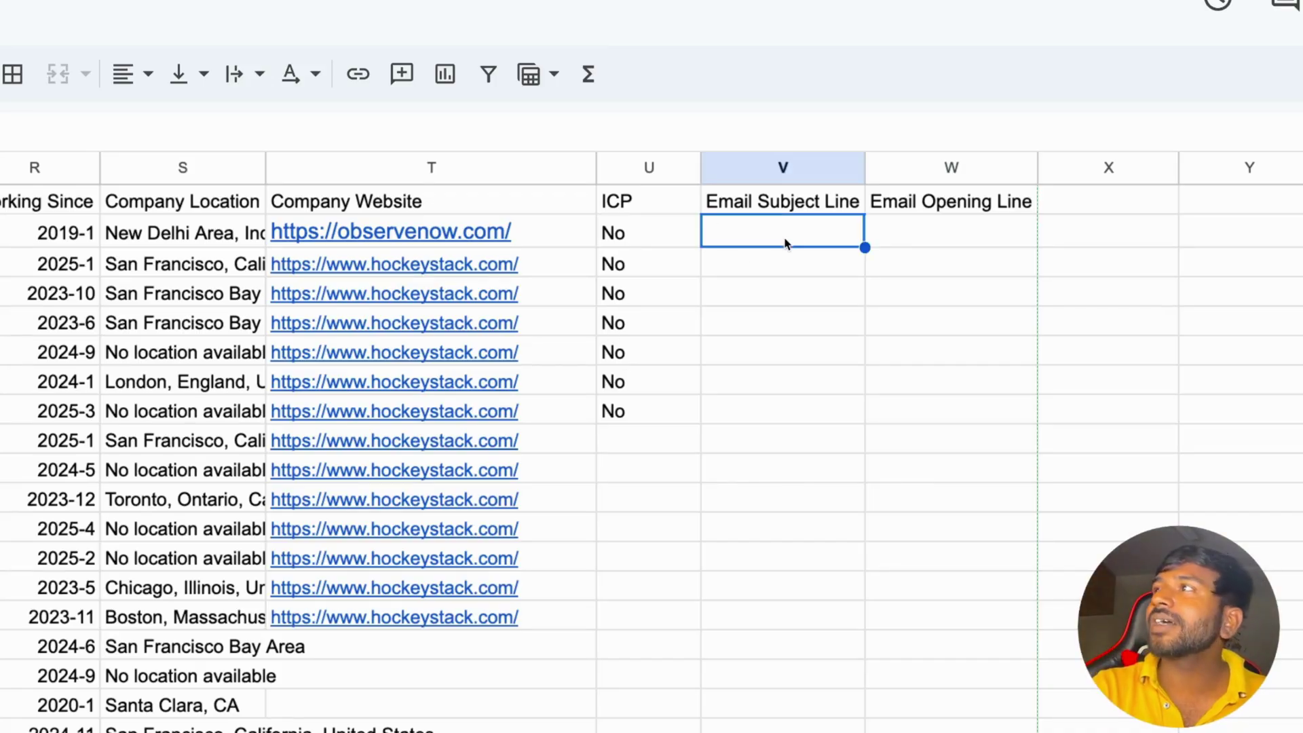
pyautogui.click(910, 242)
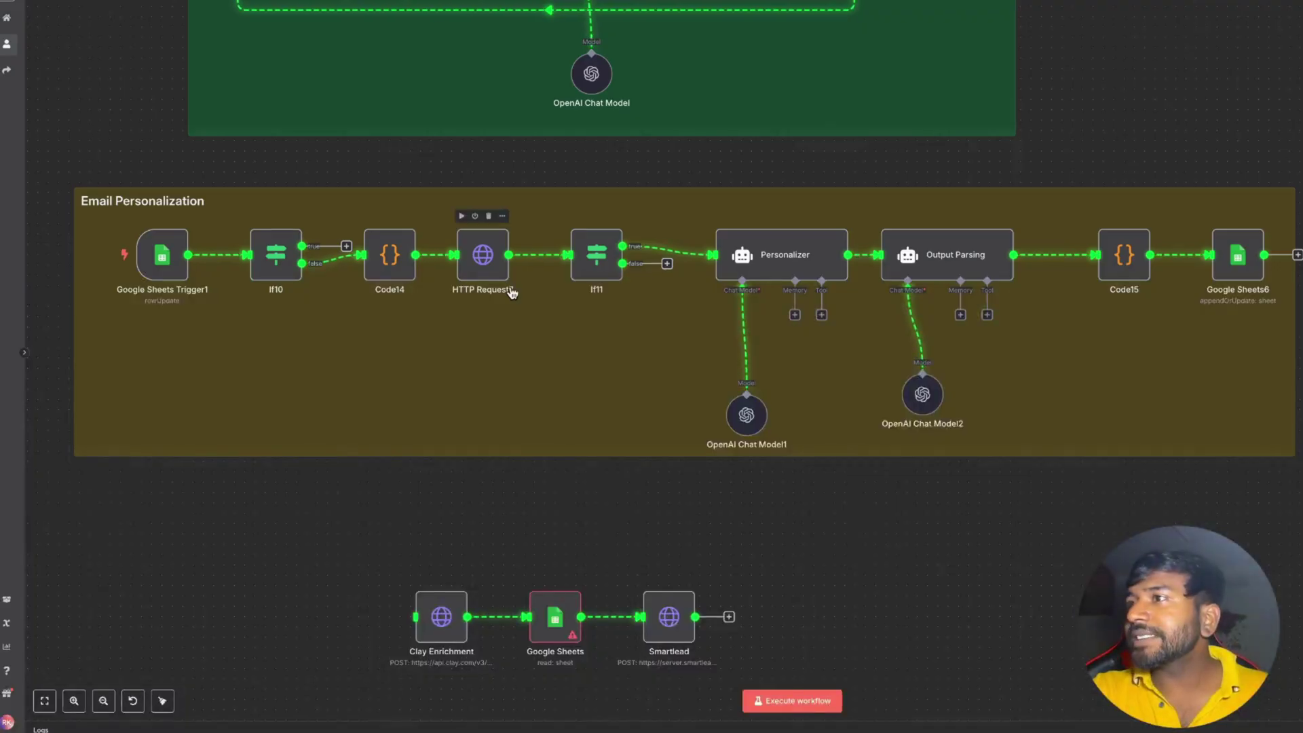
# Switch back to n8n and examine the Clay Enrichment, Google Sheets and Smartlead nodes below the Email Personalization section
pyautogui.scroll(-5, 511, 295)
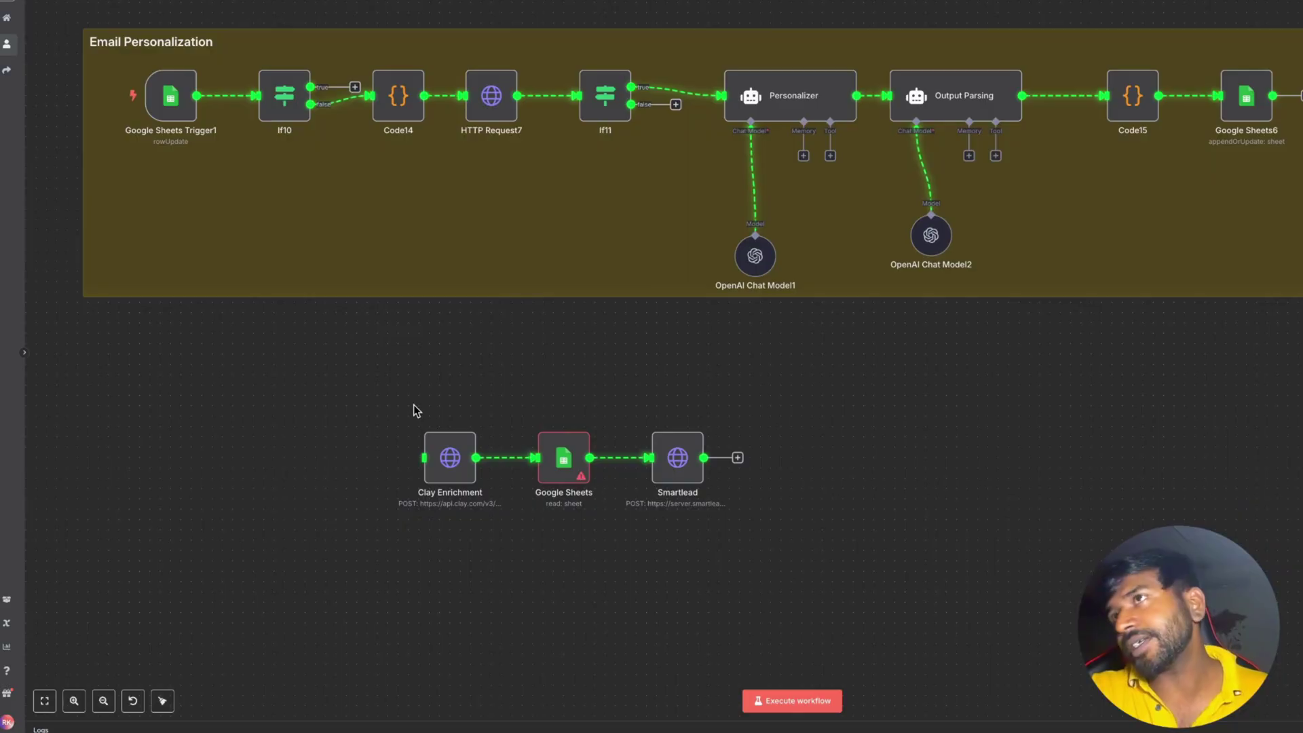
pyautogui.scroll(1, 414, 405)
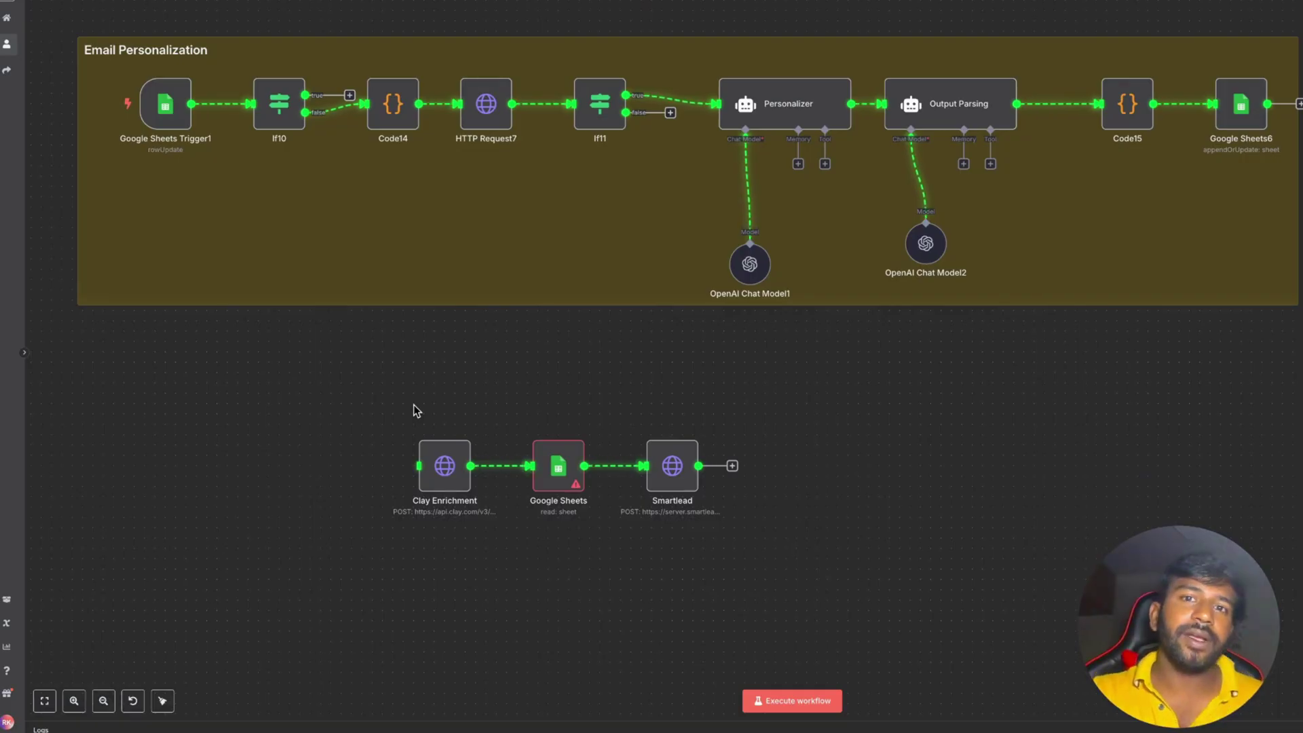
pyautogui.scroll(-1, 414, 406)
pyautogui.scroll(1, 413, 406)
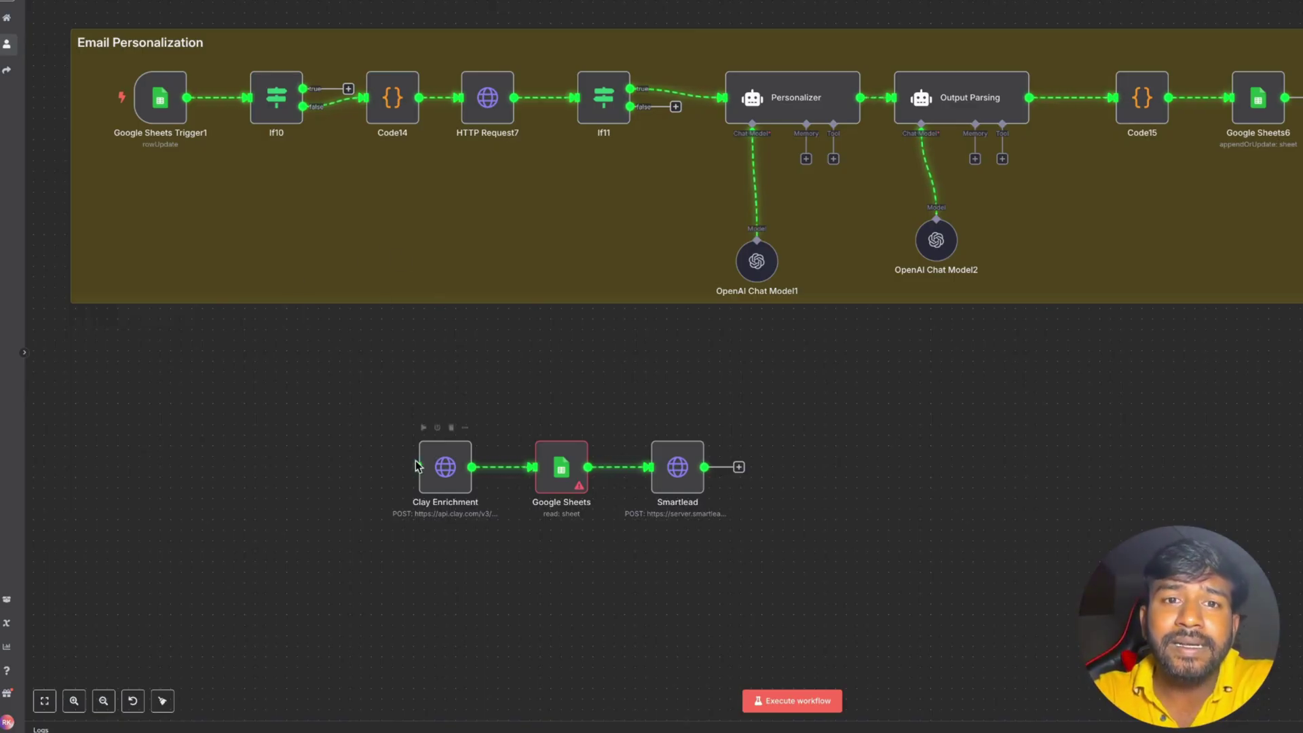
# Open the Google Sheets node between Clay Enrichment and Smartlead, view its account credential, and return to the workflow canvas
pyautogui.click(554, 481)
pyautogui.doubleClick(554, 481)
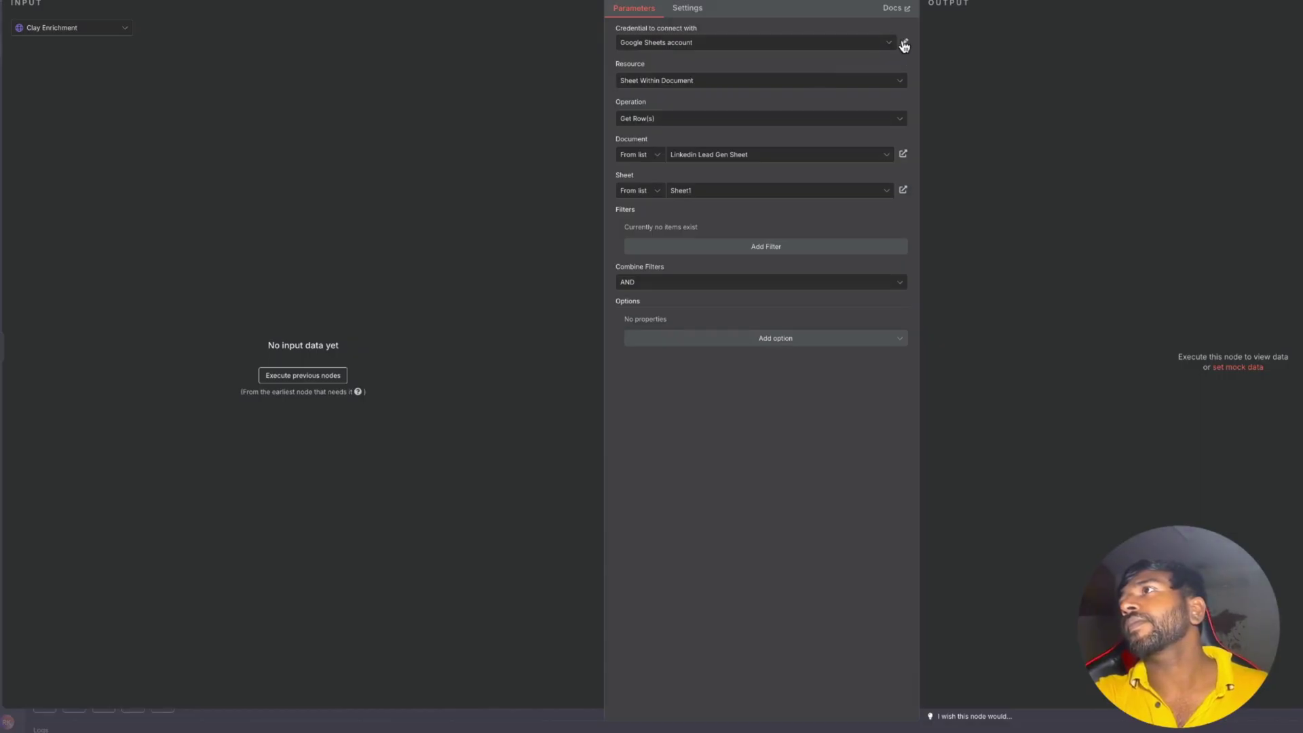
pyautogui.click(905, 43)
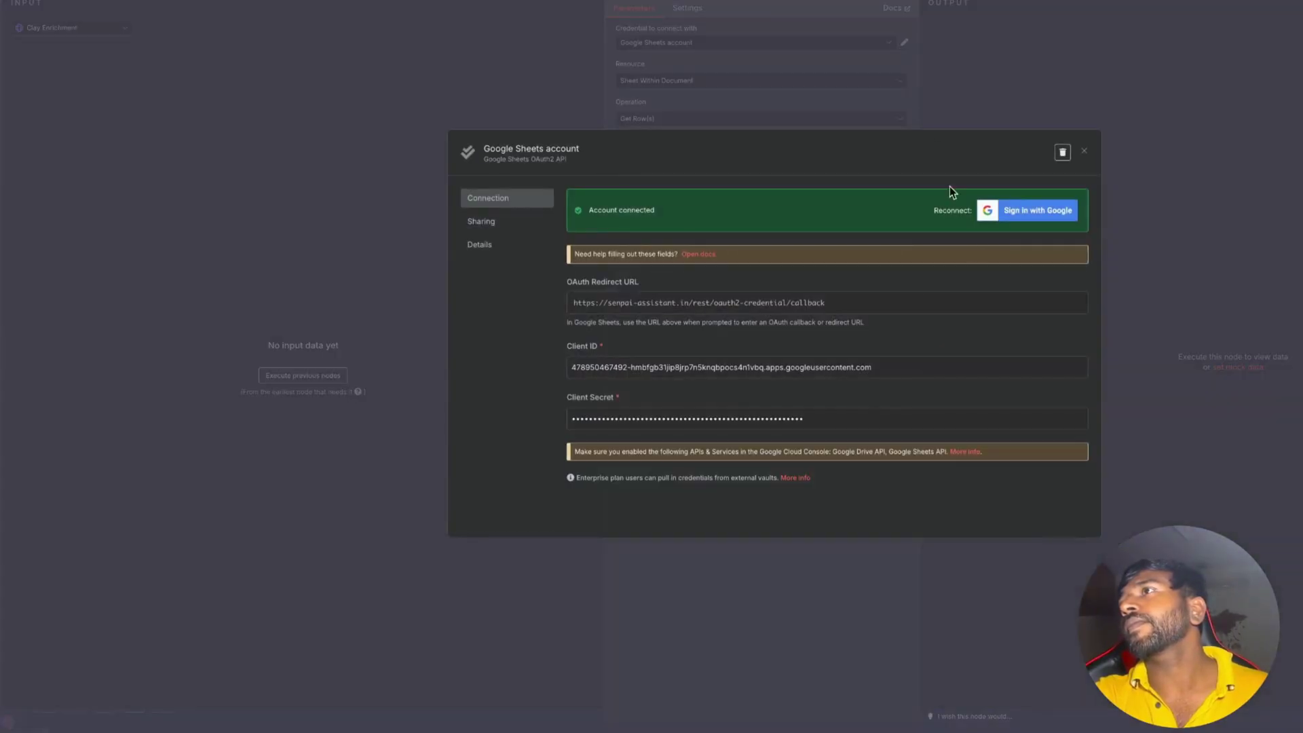
pyautogui.click(1085, 153)
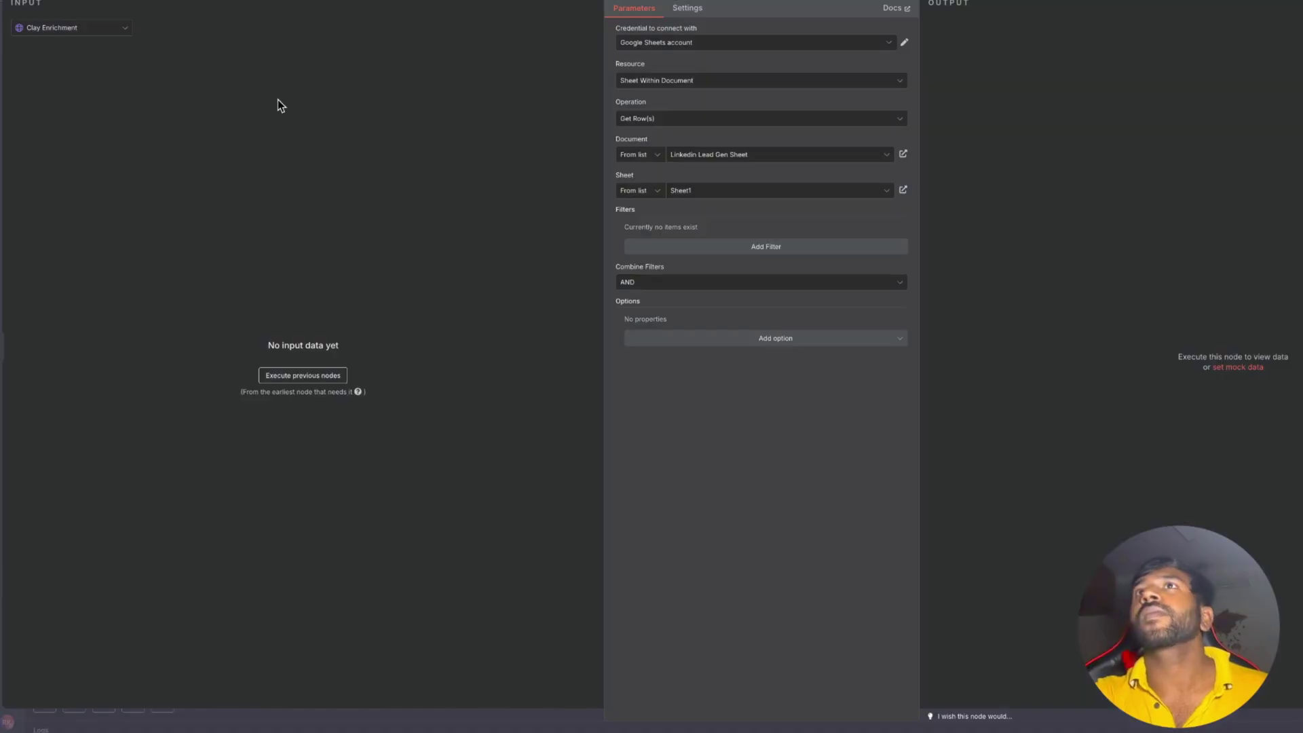
pyautogui.press('Escape')
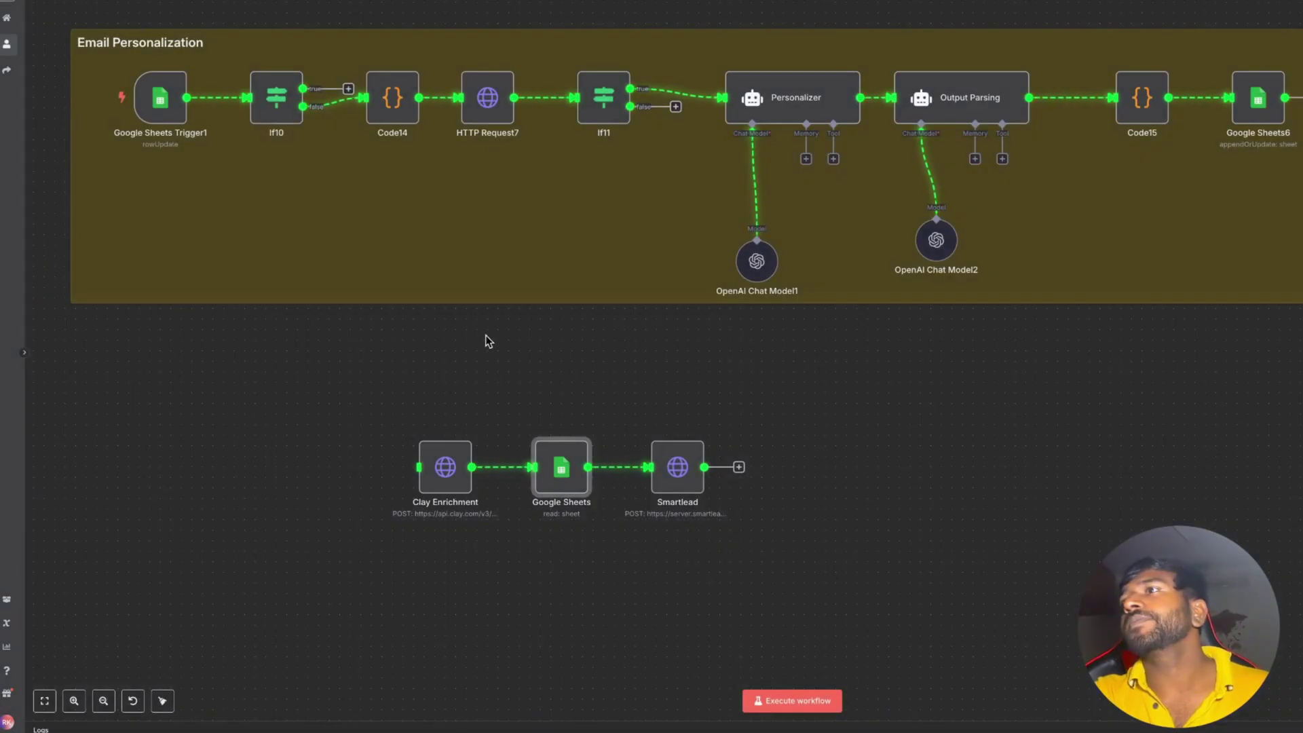